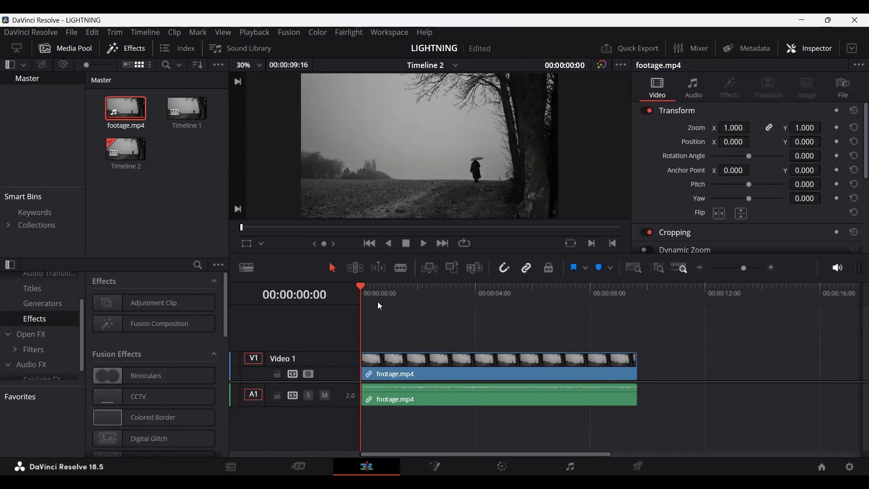
Play through the footage clip on the timeline to review it, and return to its start
{"action": "key", "text": "space"}
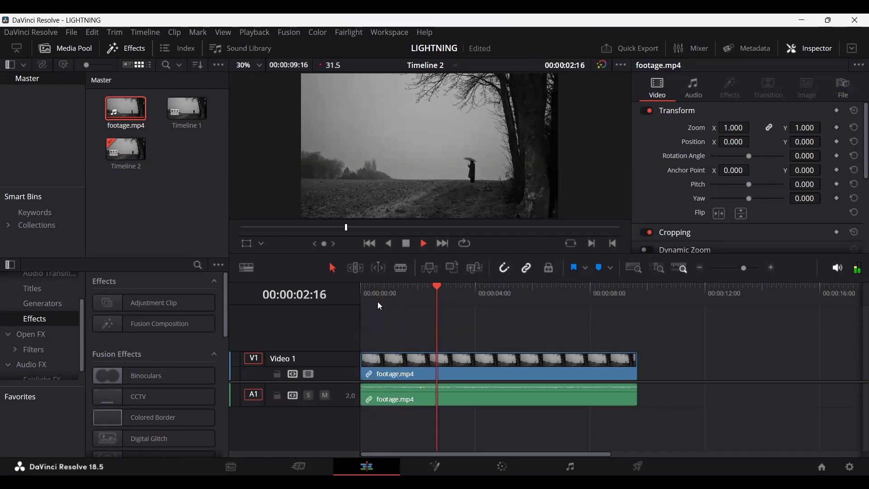
{"action": "key", "text": "l"}
{"action": "key", "text": "l"}
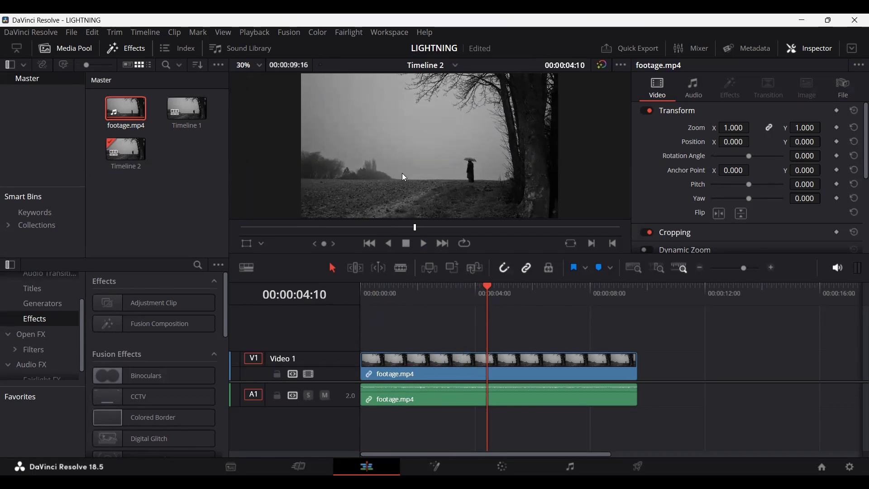
{"action": "key", "text": "j"}
{"action": "key", "text": "j"}
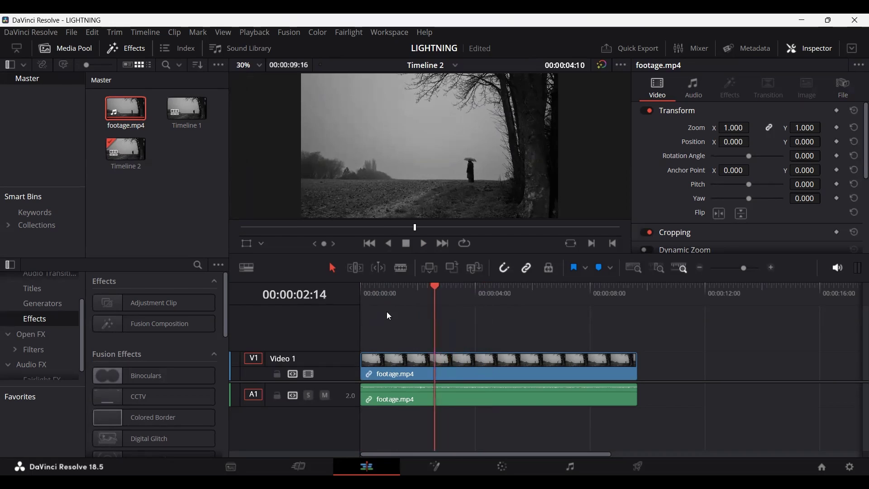
Open the timeline's footage.mp4 clip on the Fusion page
{"action": "left_click", "coordinate": [420, 362]}
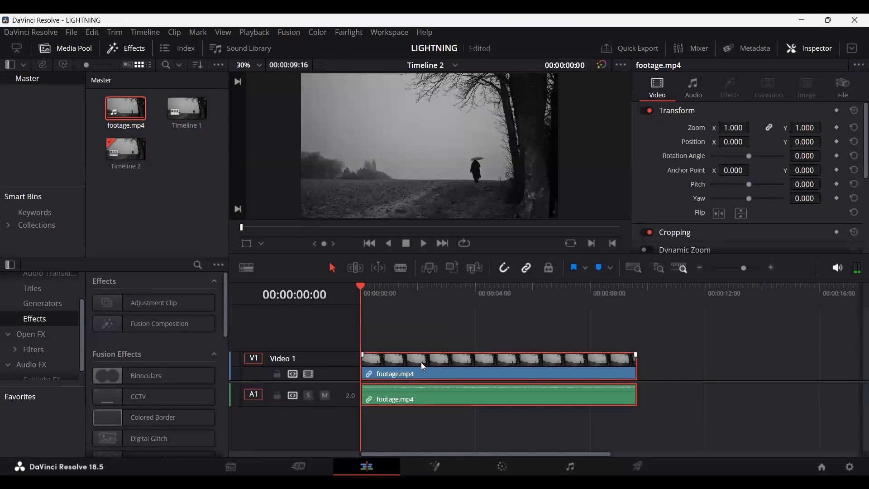
{"action": "right_click", "coordinate": [419, 365]}
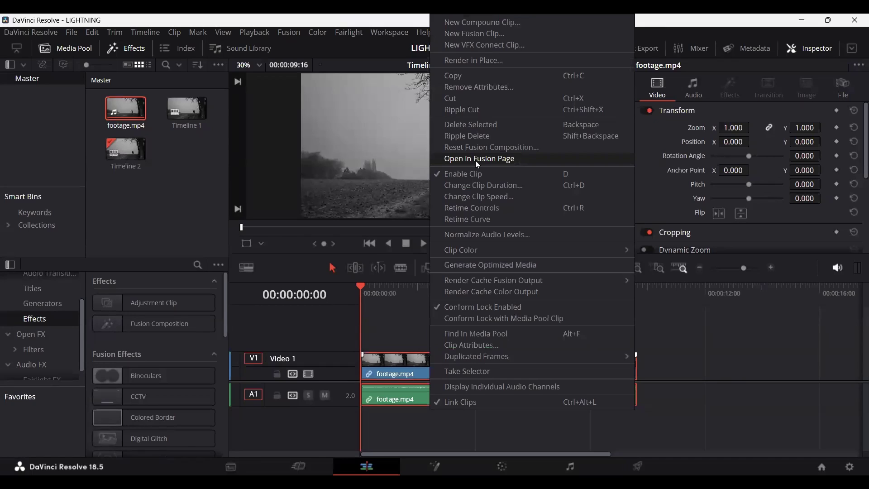
{"action": "key", "text": "Escape"}
{"action": "key", "text": "shift+5"}
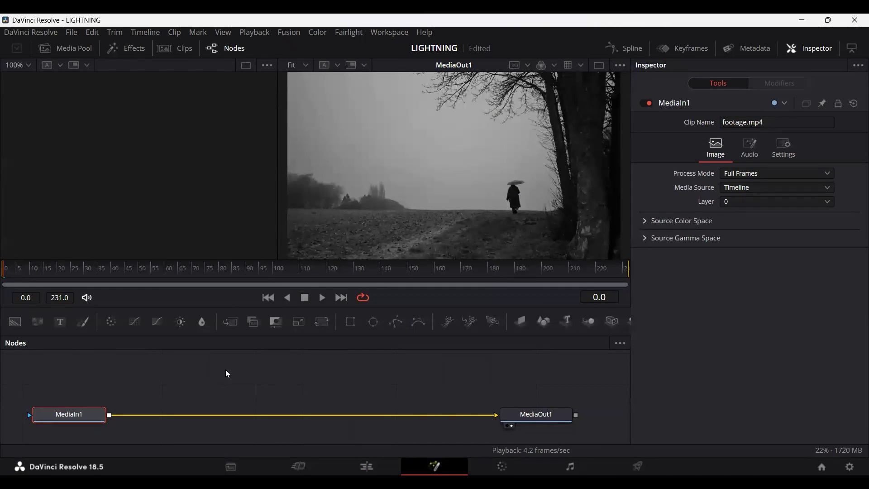
Add a Background node merged over MediaIn1 and set its solid colour to white
{"action": "left_click_drag", "start_coordinate": [126, 376], "coordinate": [117, 415]}
{"action": "left_click", "coordinate": [179, 383]}
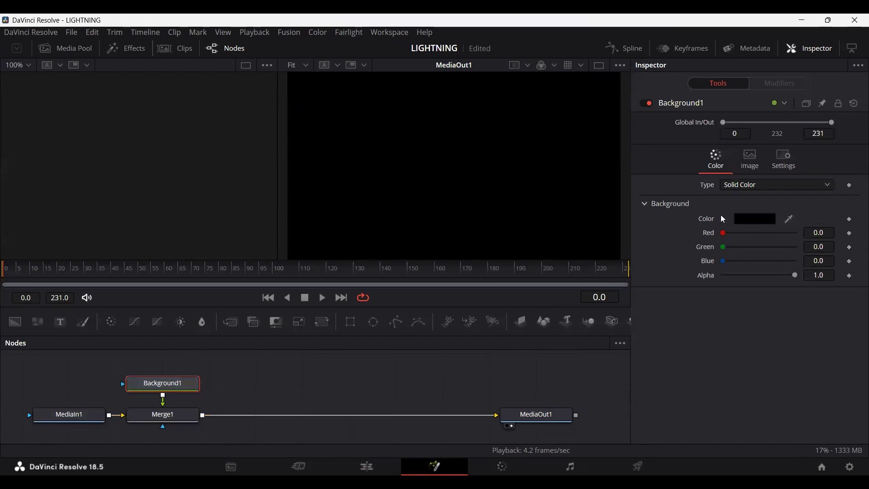
{"action": "left_click", "coordinate": [723, 219]}
{"action": "left_click_drag", "start_coordinate": [726, 239], "coordinate": [693, 227]}
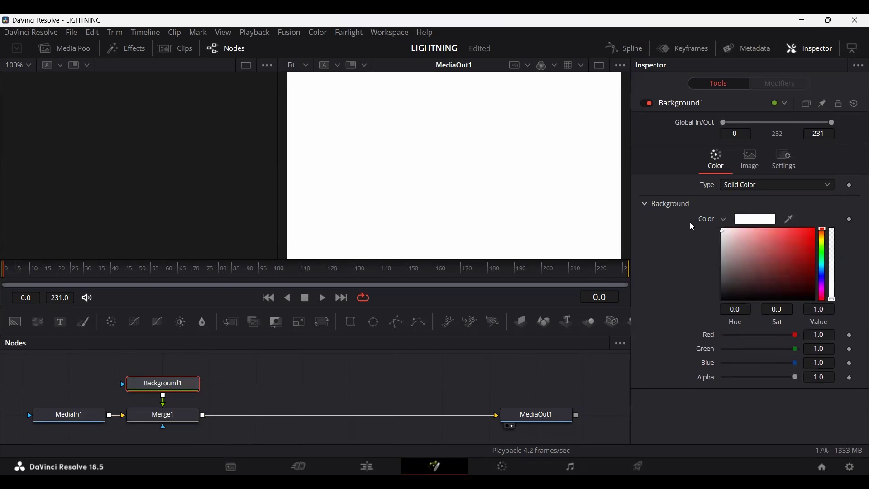
Mask Background1 with a Polygon and draw an open three-point line from above the image's upper-left corner diagonally down to the field
{"action": "left_click", "coordinate": [396, 322]}
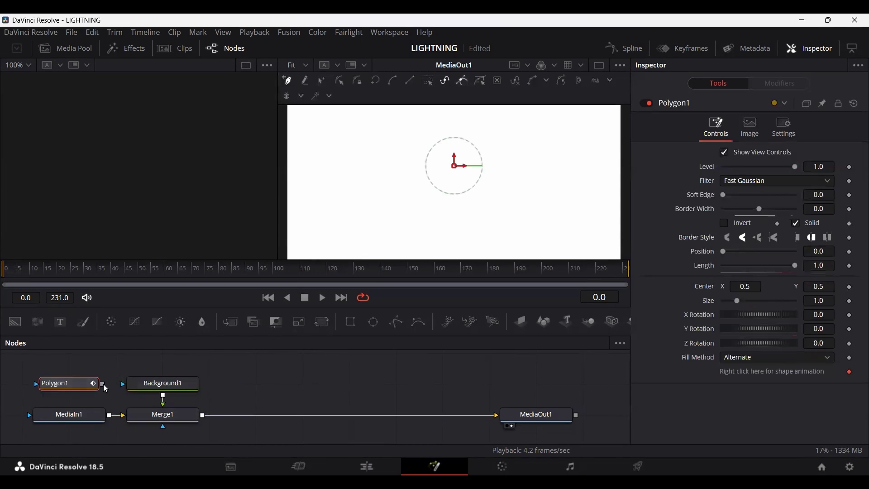
{"action": "left_click_drag", "start_coordinate": [102, 384], "coordinate": [123, 384]}
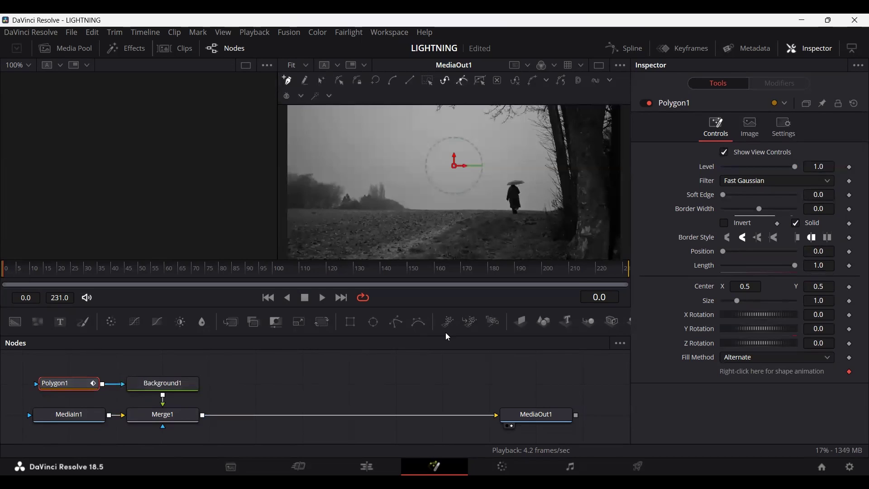
{"action": "scroll", "coordinate": [389, 197], "scroll_direction": "up", "scroll_amount": 2}
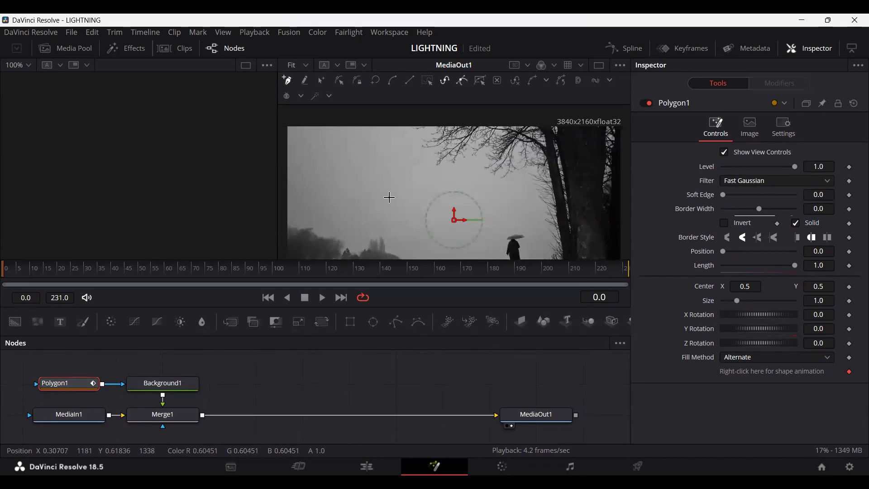
{"action": "scroll", "coordinate": [390, 197], "scroll_direction": "down", "scroll_amount": 2}
{"action": "scroll", "coordinate": [395, 202], "scroll_direction": "up", "scroll_amount": 1}
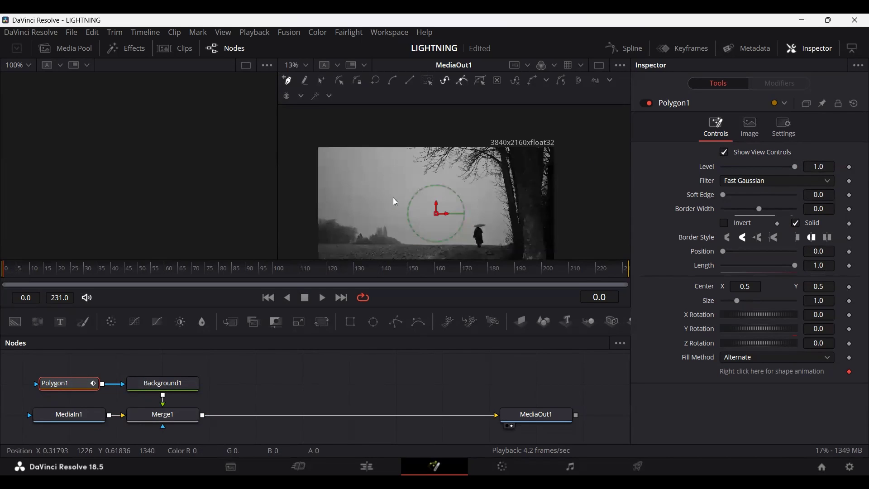
{"action": "left_click", "coordinate": [318, 134]}
{"action": "left_click", "coordinate": [389, 212]}
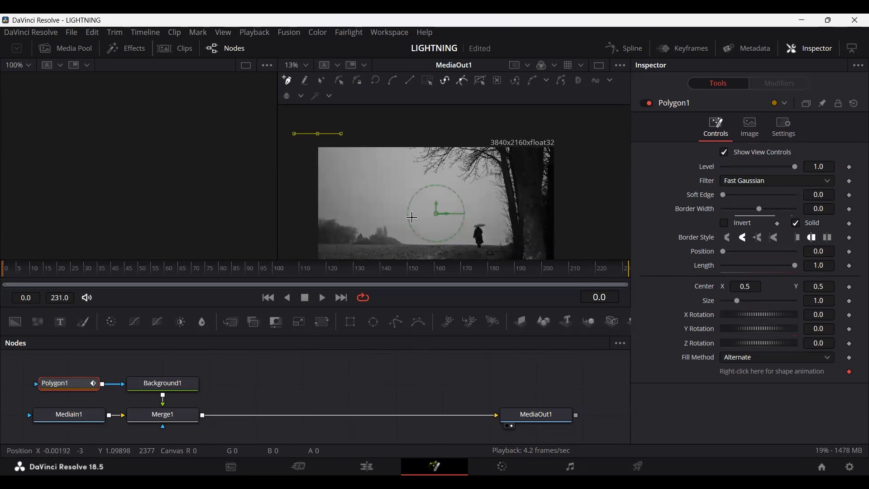
{"action": "left_click", "coordinate": [424, 252]}
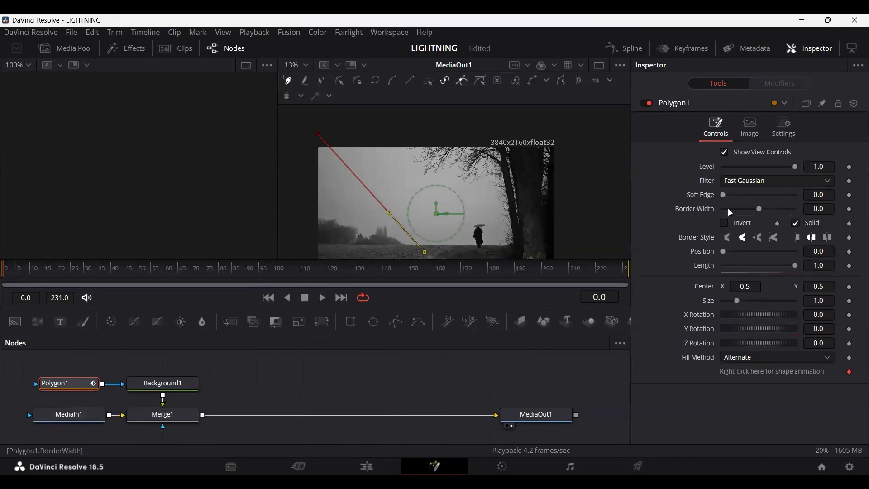
Set the polygon's border width to 0.005 and give the line flat end caps
{"action": "left_click", "coordinate": [828, 210]}
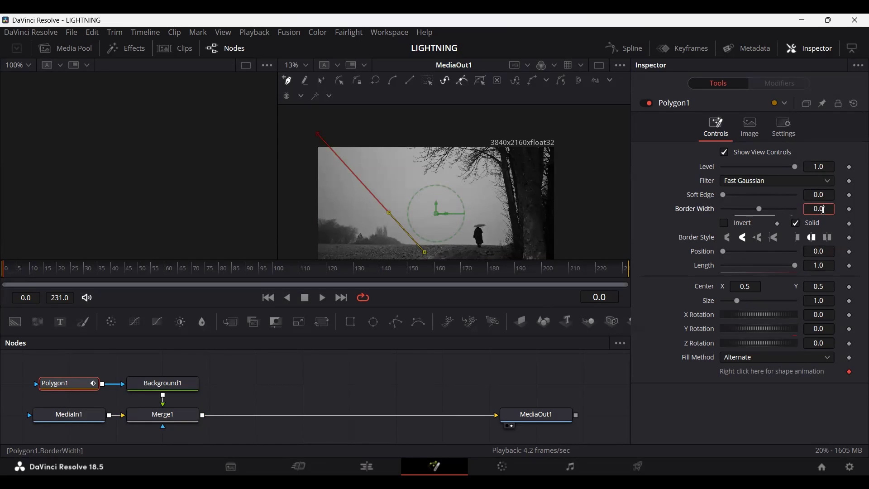
{"action": "type", "text": "1"}
{"action": "type", "text": "5"}
{"action": "key", "text": "Return"}
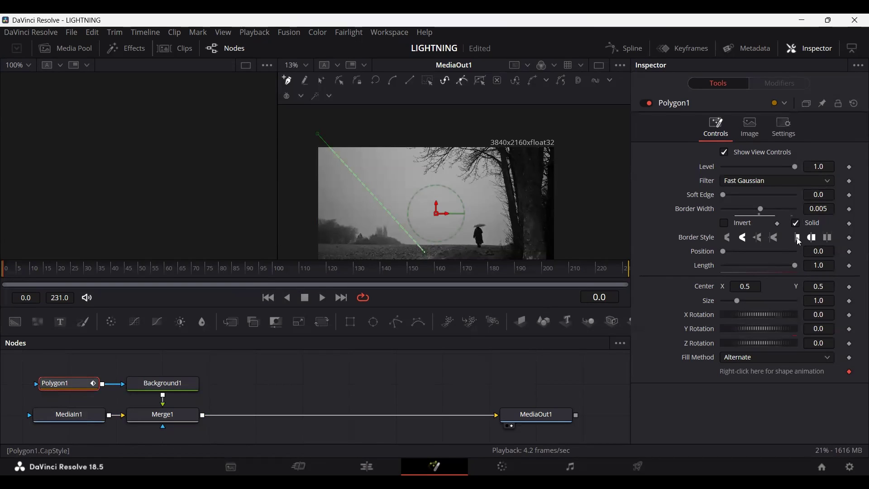
{"action": "left_click", "coordinate": [327, 362]}
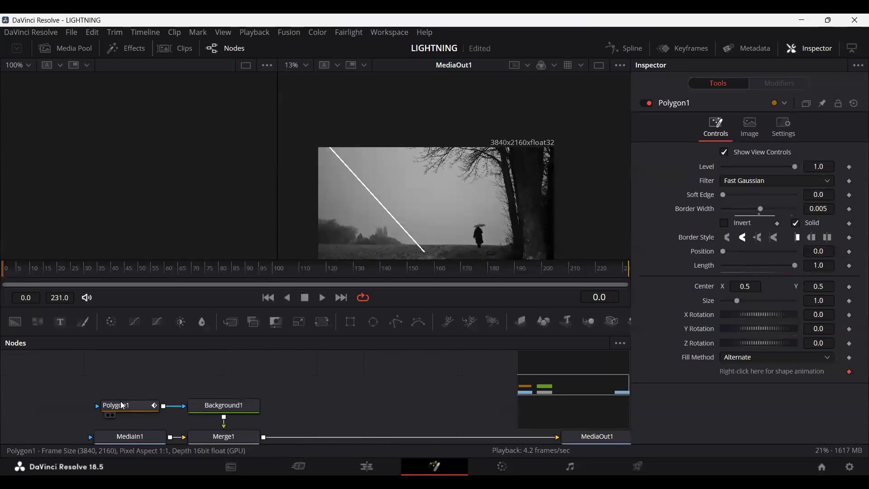
Insert a Displace node between Background1 and Merge1, shifting the Polygon1 and Background1 nodes to make room
{"action": "left_click_drag", "start_coordinate": [135, 405], "coordinate": [89, 406]}
{"action": "left_click_drag", "start_coordinate": [244, 417], "coordinate": [197, 417]}
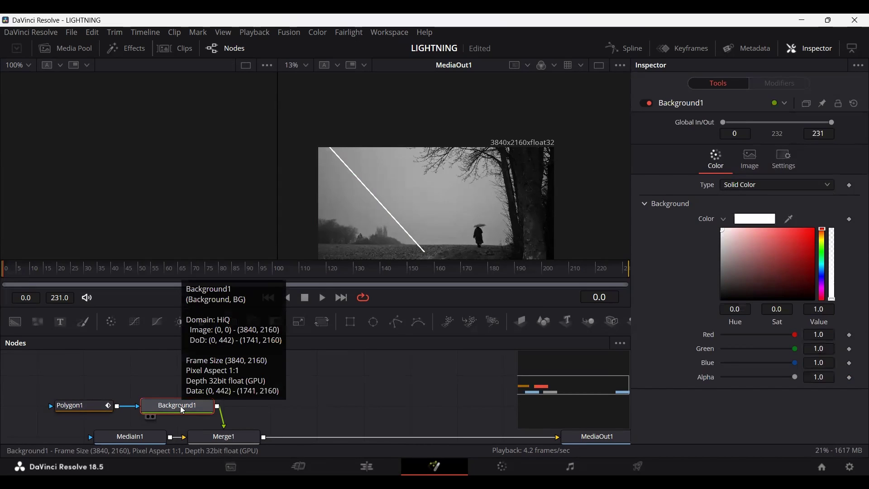
{"action": "key", "text": "shift+space"}
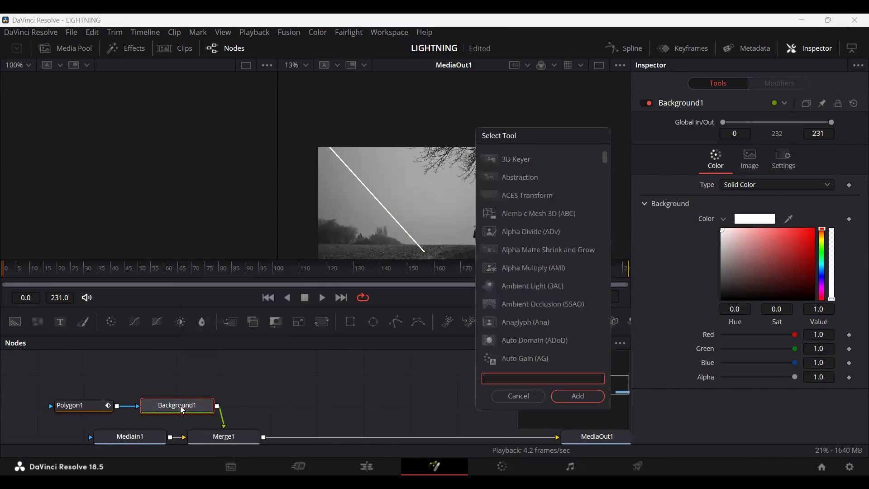
{"action": "type", "text": "disp"}
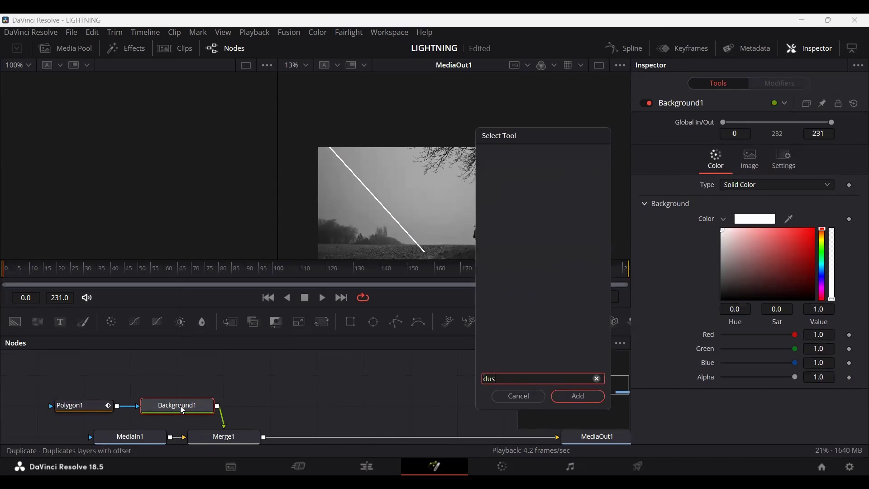
{"action": "key", "text": "Return"}
{"action": "left_click_drag", "start_coordinate": [177, 405], "coordinate": [130, 406]}
{"action": "left_click_drag", "start_coordinate": [282, 413], "coordinate": [235, 414]}
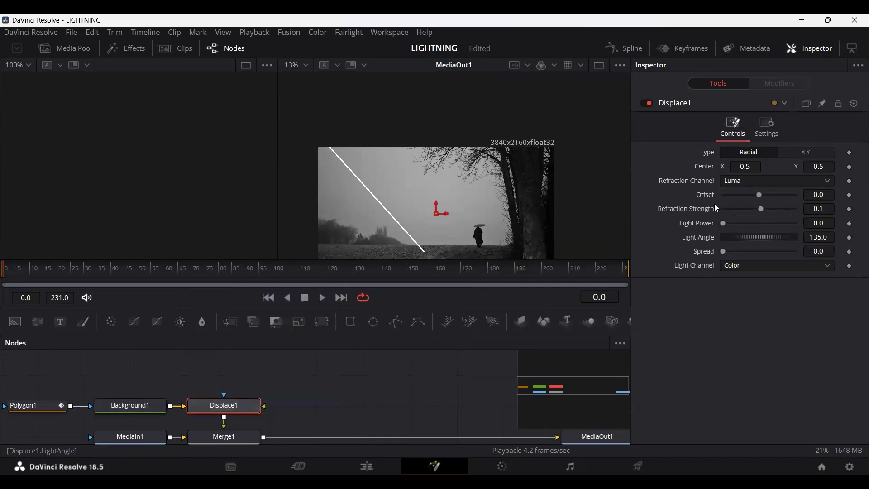
Set Displace1 to the X Y type with a Y Offset of -0.5 and a Y Refraction of 0.1
{"action": "left_click", "coordinate": [800, 159]}
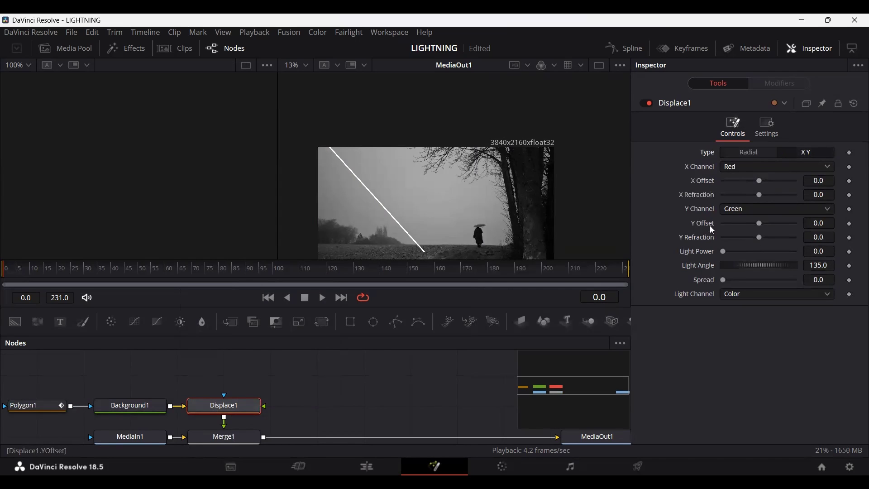
{"action": "left_click_drag", "start_coordinate": [759, 224], "coordinate": [712, 228]}
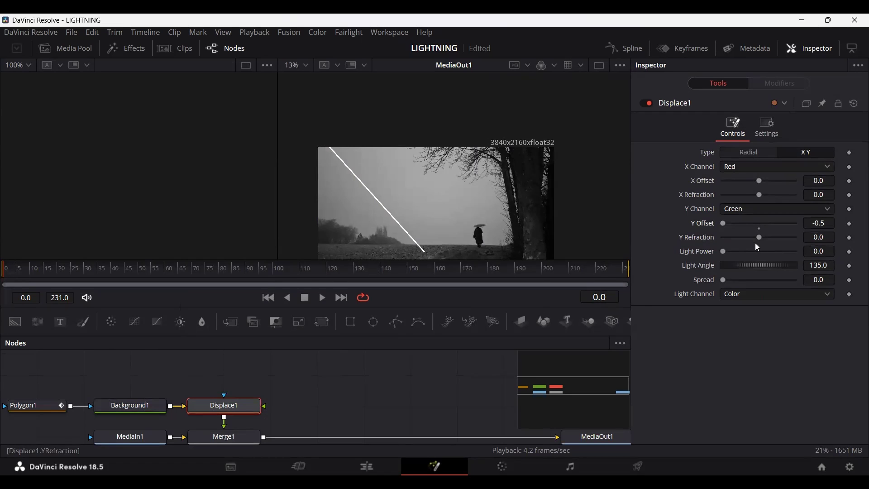
{"action": "left_click_drag", "start_coordinate": [760, 237], "coordinate": [812, 243]}
Connect a Fast Noise node to Displace1 and set its Detail to 10 and Contrast to 1.4
{"action": "left_click_drag", "start_coordinate": [37, 321], "coordinate": [236, 410]}
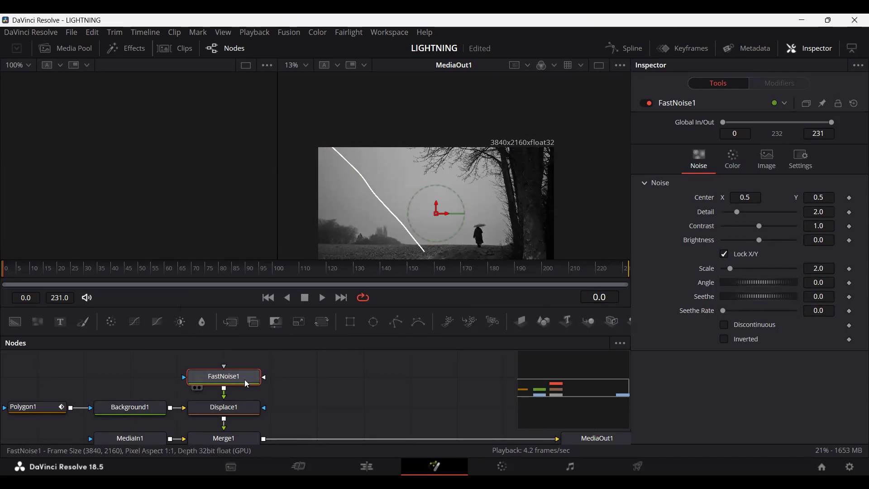
{"action": "left_click_drag", "start_coordinate": [736, 212], "coordinate": [788, 214]}
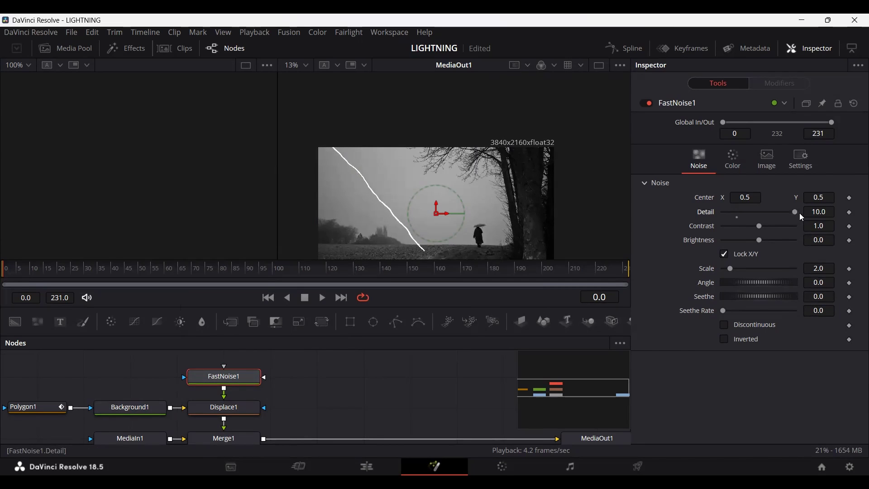
{"action": "left_click", "coordinate": [826, 225]}
{"action": "type", "text": "4"}
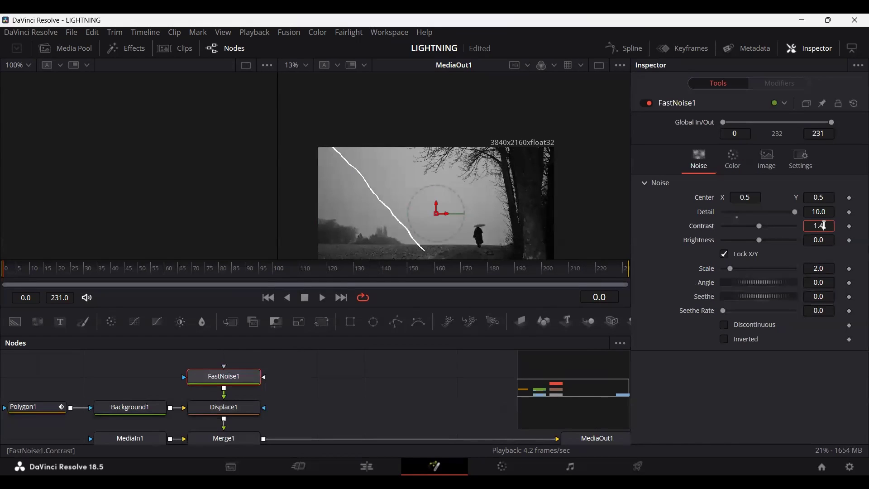
{"action": "key", "text": "Tab"}
Set FastNoise1's Scale to 2.5 and its Seethe Rate to 0.1
{"action": "left_click", "coordinate": [831, 268]}
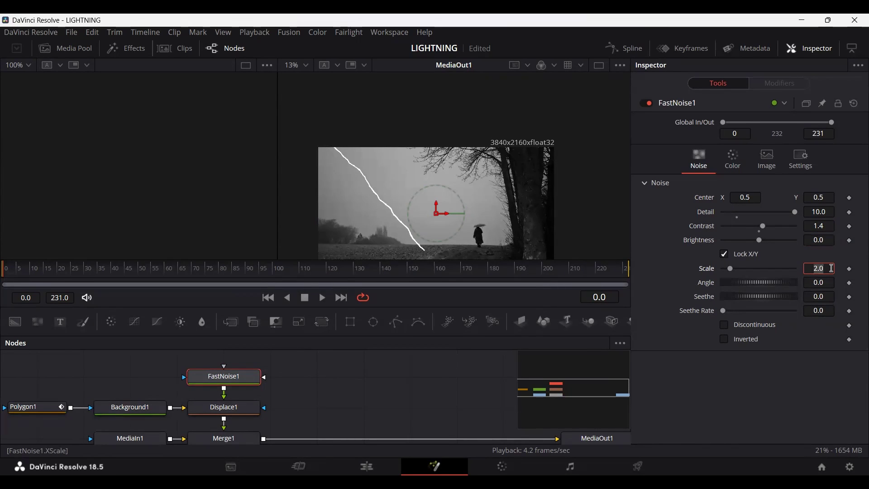
{"action": "type", "text": "2.5"}
{"action": "key", "text": "Tab"}
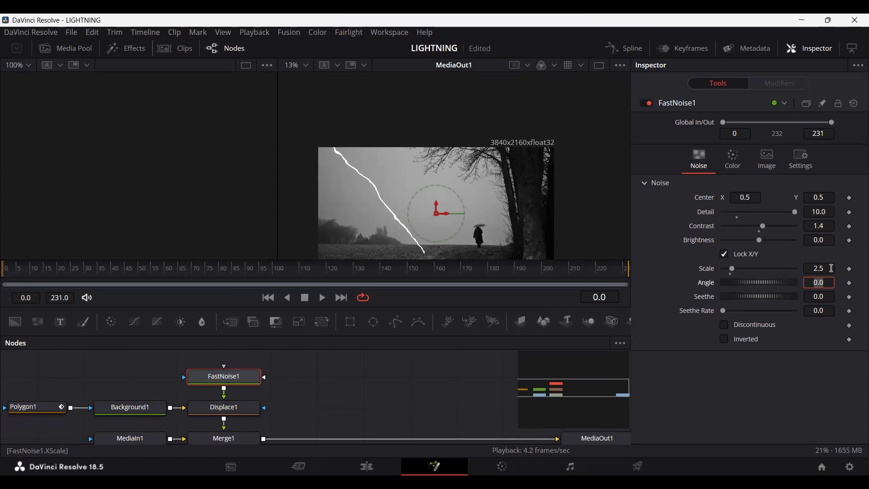
{"action": "left_click", "coordinate": [830, 311]}
{"action": "key", "text": "BackSpace"}
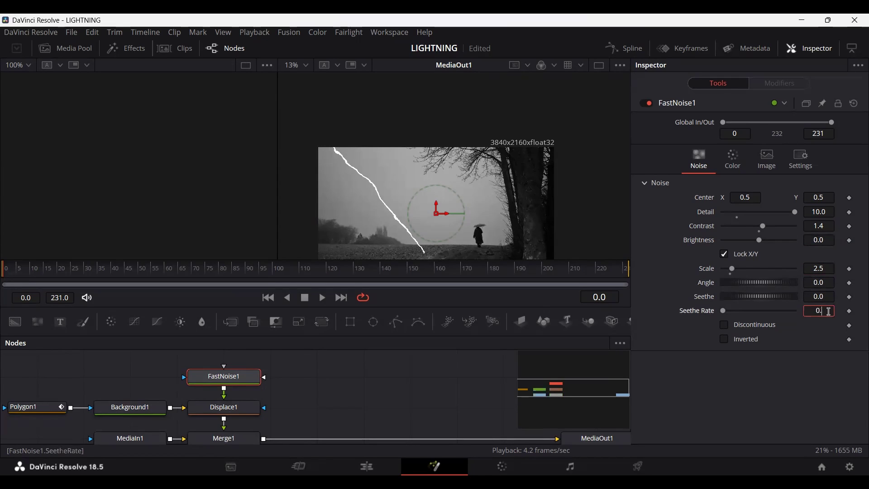
{"action": "type", "text": "1"}
{"action": "key", "text": "Return"}
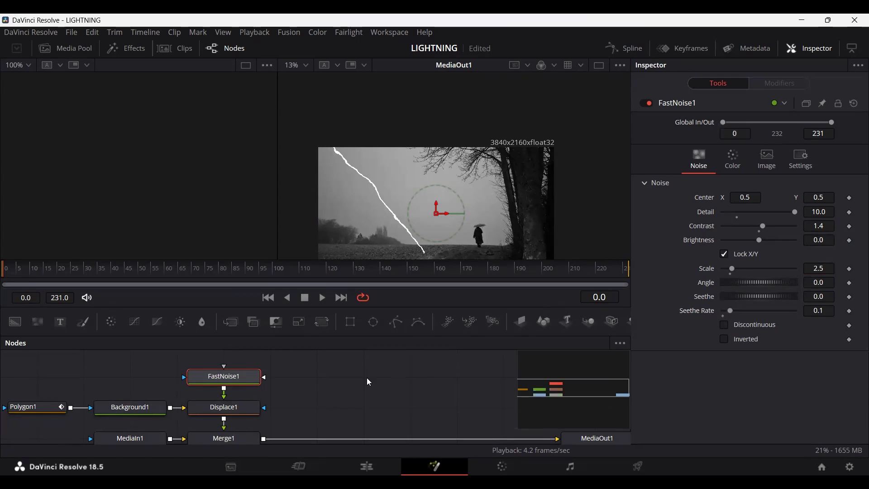
Play the composition to preview the animated lightning bolt
{"action": "left_click", "coordinate": [369, 378]}
{"action": "key", "text": "space"}
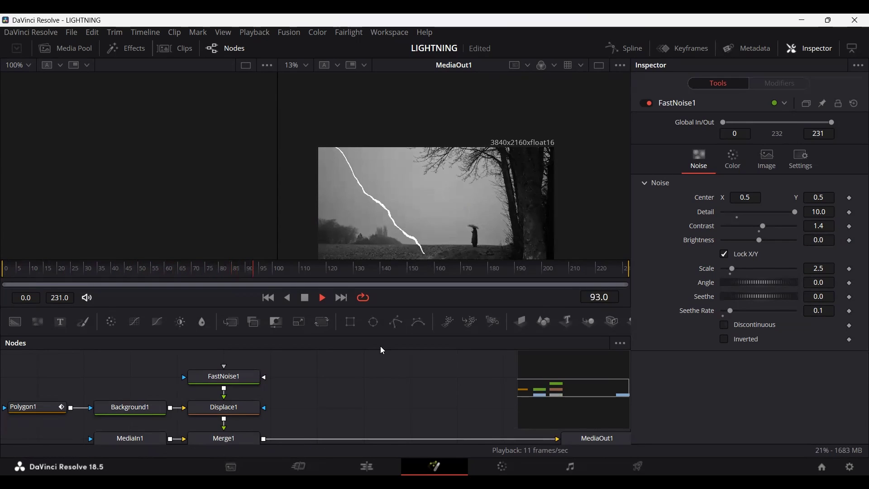
{"action": "key", "text": "space"}
Move the Polygon1, Background1, Displace1 and FastNoise1 nodes together farther above the Merge1 row
{"action": "left_click_drag", "start_coordinate": [7, 368], "coordinate": [274, 432]}
{"action": "left_click_drag", "start_coordinate": [226, 414], "coordinate": [225, 382]}
{"action": "left_click", "coordinate": [324, 400]}
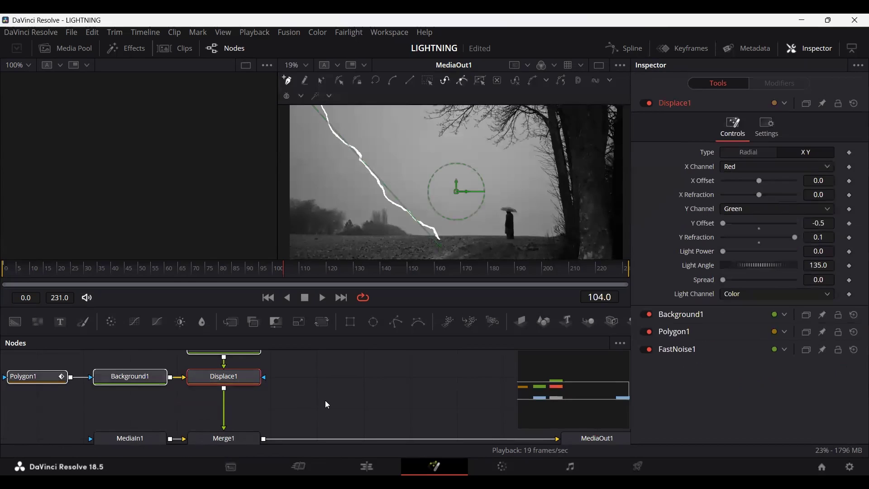
Insert a Glow node between Displace1 and Merge1
{"action": "left_click", "coordinate": [242, 383]}
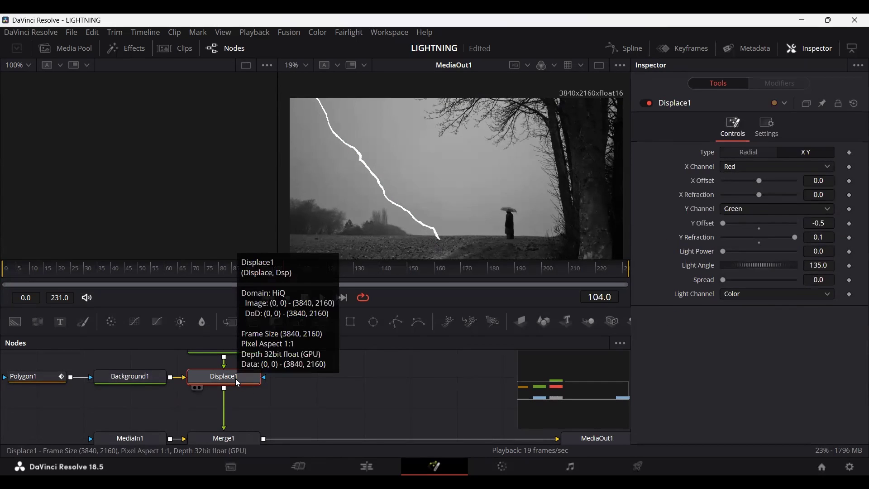
{"action": "key", "text": "shift+space"}
{"action": "type", "text": "displ"}
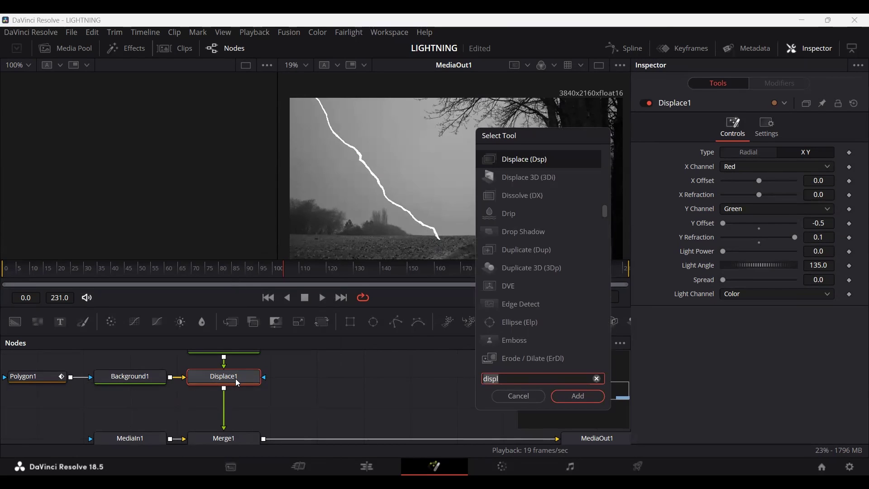
{"action": "key", "text": "BackSpace"}
{"action": "key", "text": "BackSpace"}
{"action": "key", "text": "BackSpace"}
{"action": "key", "text": "BackSpace"}
{"action": "key", "text": "BackSpace"}
{"action": "type", "text": "glo"}
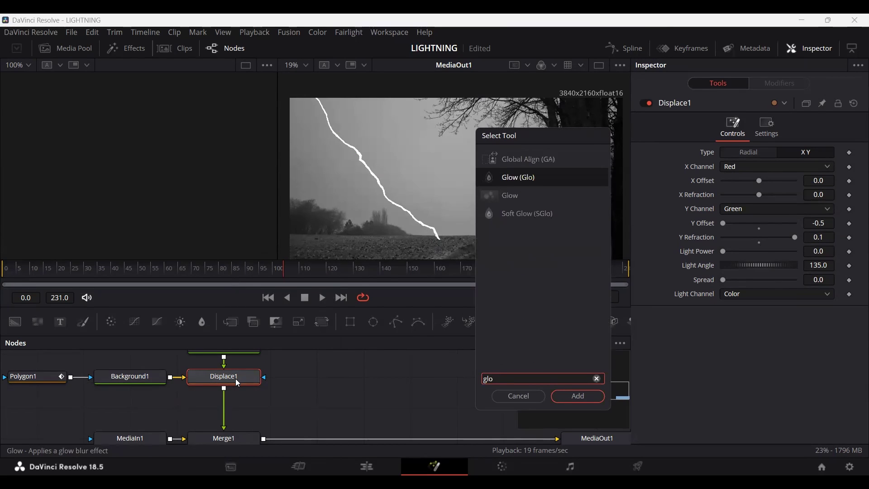
{"action": "key", "text": "Return"}
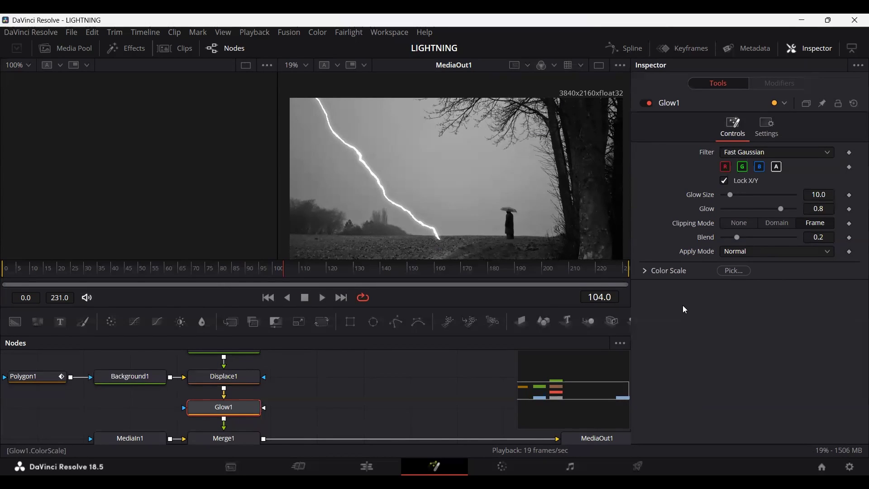
Set Glow1's Glow Size to 24 and its Glow to 0.9
{"action": "left_click", "coordinate": [834, 200]}
{"action": "type", "text": "24"}
{"action": "key", "text": "Tab"}
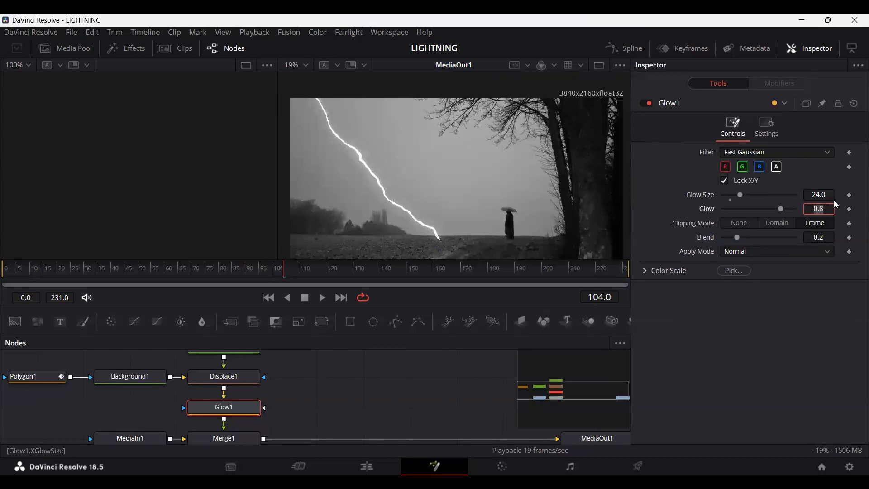
{"action": "type", "text": "0.9"}
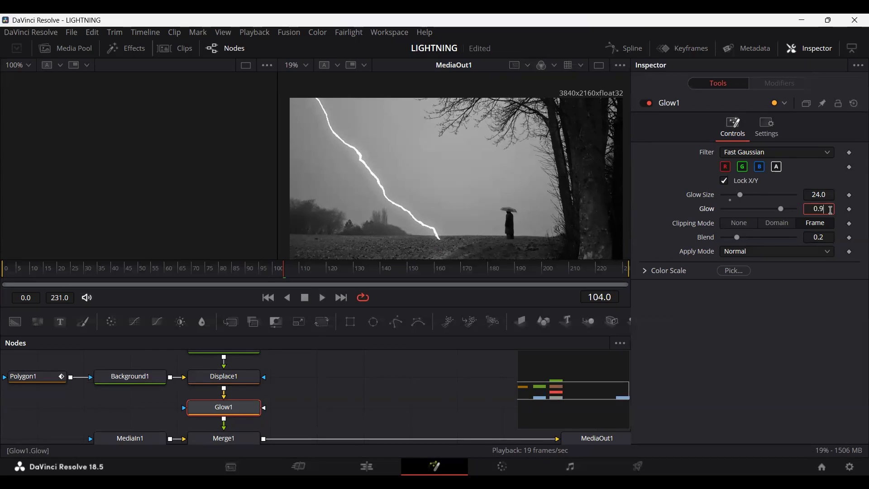
{"action": "key", "text": "Tab"}
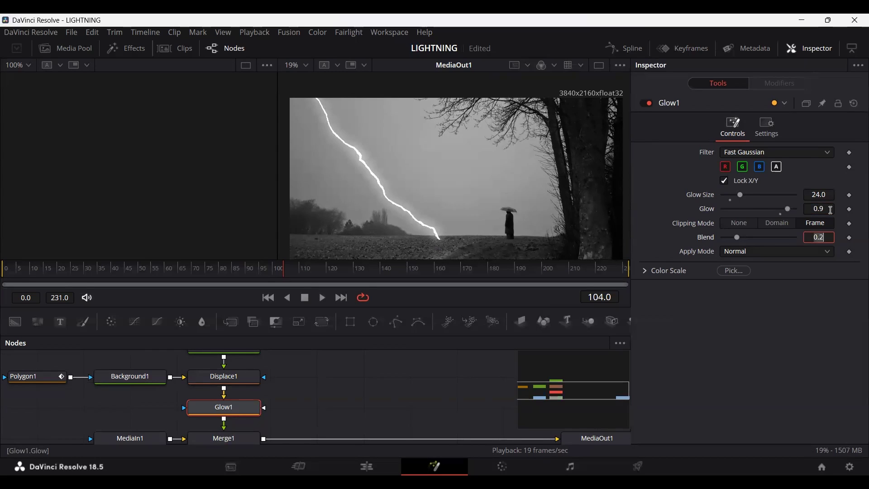
{"action": "left_click", "coordinate": [786, 316]}
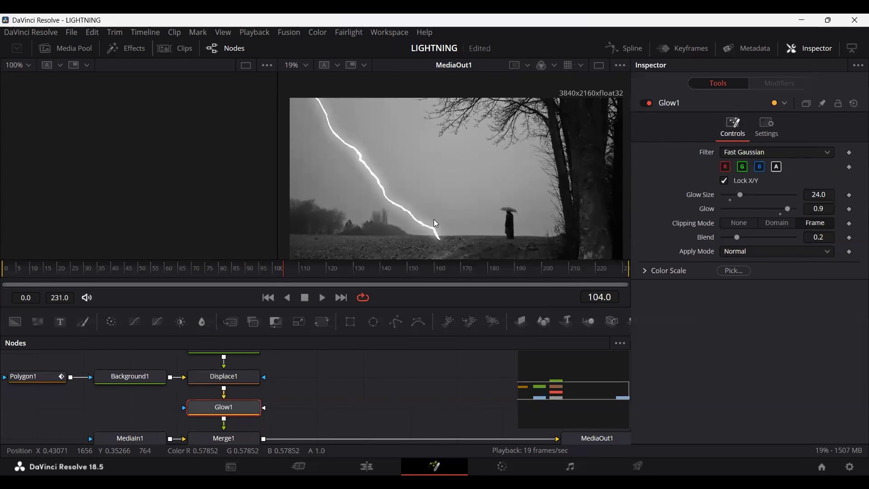
Soften the lightning mask by setting Polygon1's Soft Edge to about 0.0079
{"action": "left_click", "coordinate": [49, 384]}
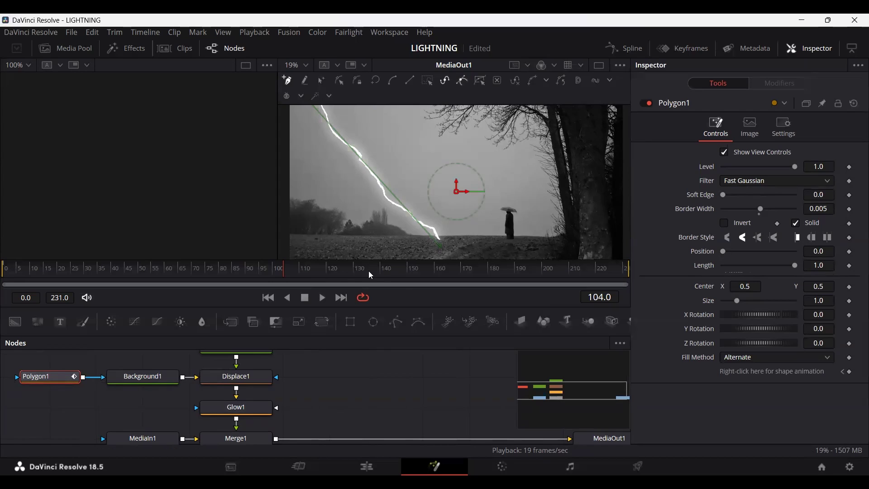
{"action": "left_click_drag", "start_coordinate": [726, 201], "coordinate": [727, 197]}
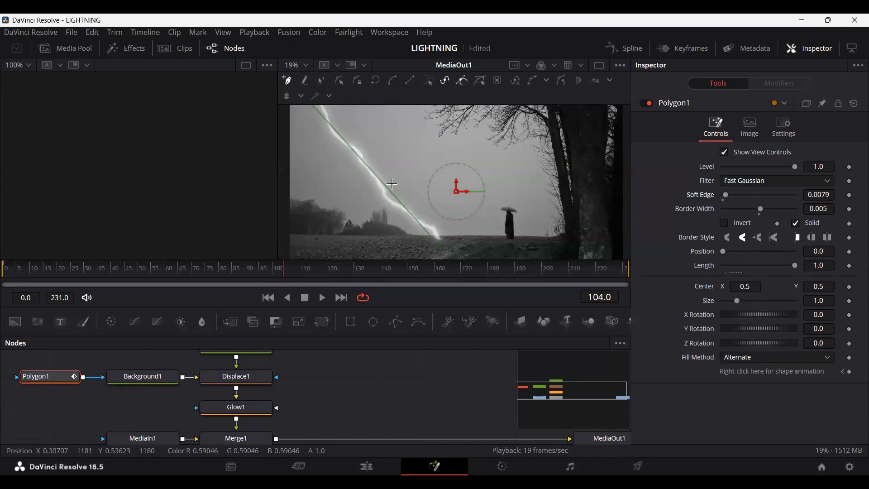
{"action": "left_click", "coordinate": [398, 389]}
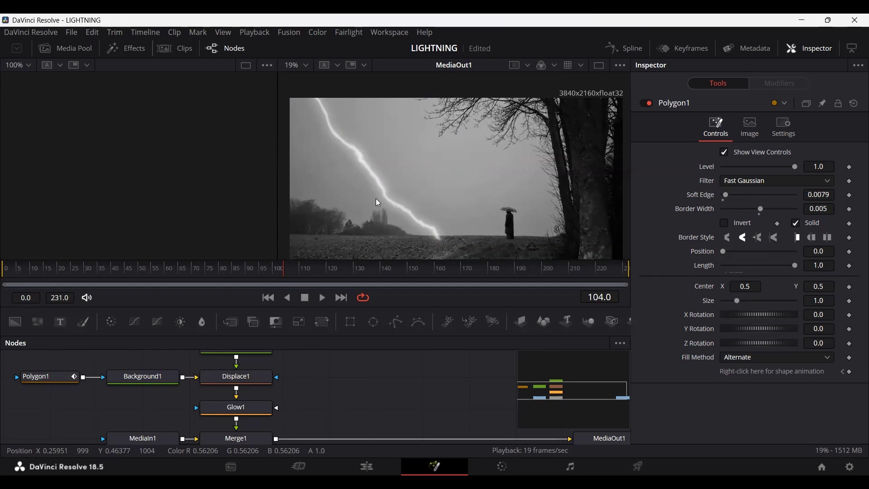
{"action": "mouse_move", "coordinate": [726, 195]}
{"action": "left_mouse_down"}
{"action": "mouse_move", "coordinate": [713, 199]}
{"action": "mouse_move", "coordinate": [726, 198]}
{"action": "left_mouse_up"}
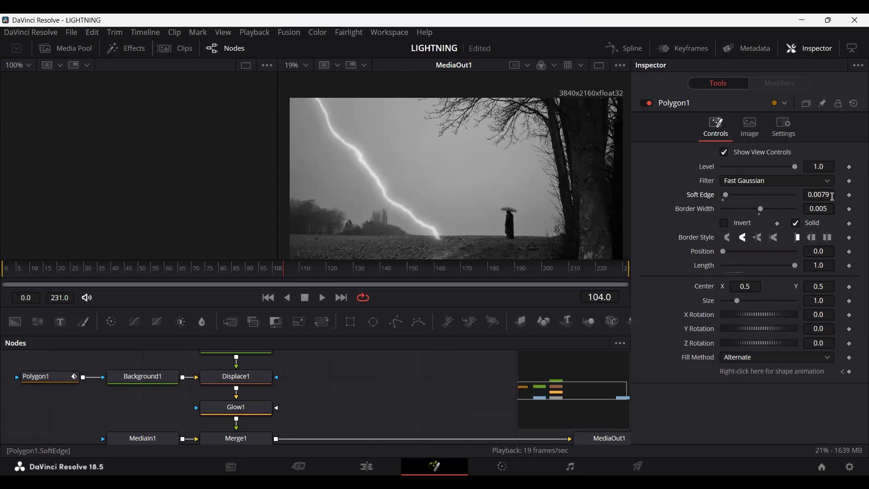
Keyframe Polygon1's Length of 1.0 at frame 30 and again at frame 33
{"action": "left_click", "coordinate": [116, 268]}
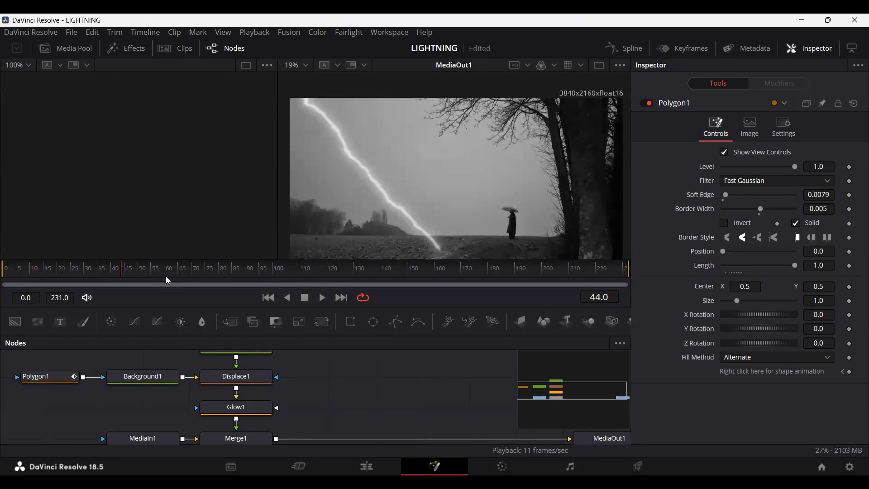
{"action": "left_click_drag", "start_coordinate": [52, 271], "coordinate": [85, 275]}
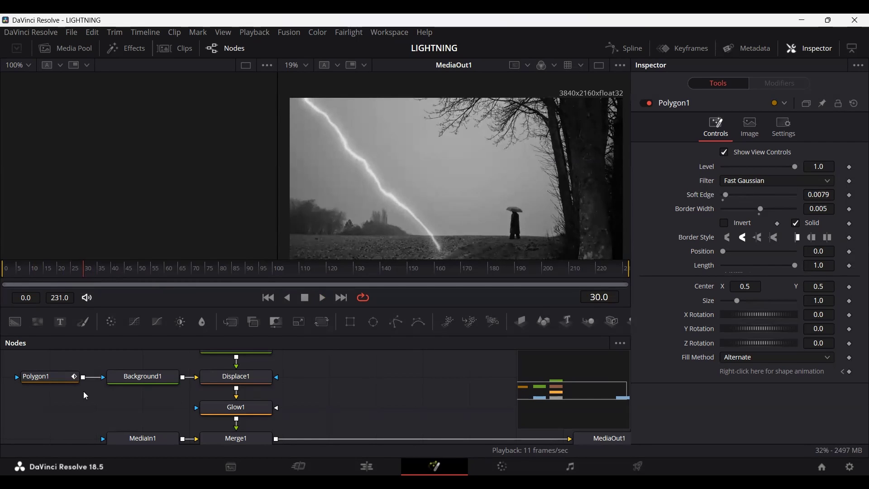
{"action": "left_click", "coordinate": [49, 382]}
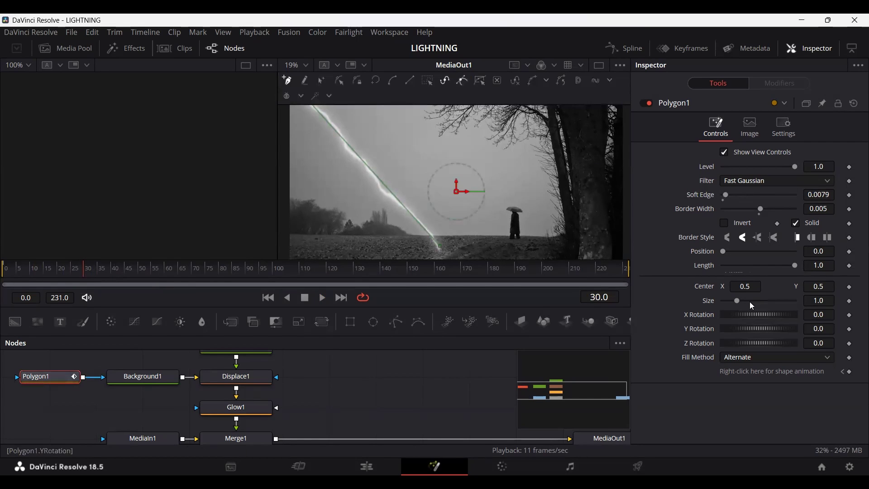
{"action": "left_click", "coordinate": [849, 267]}
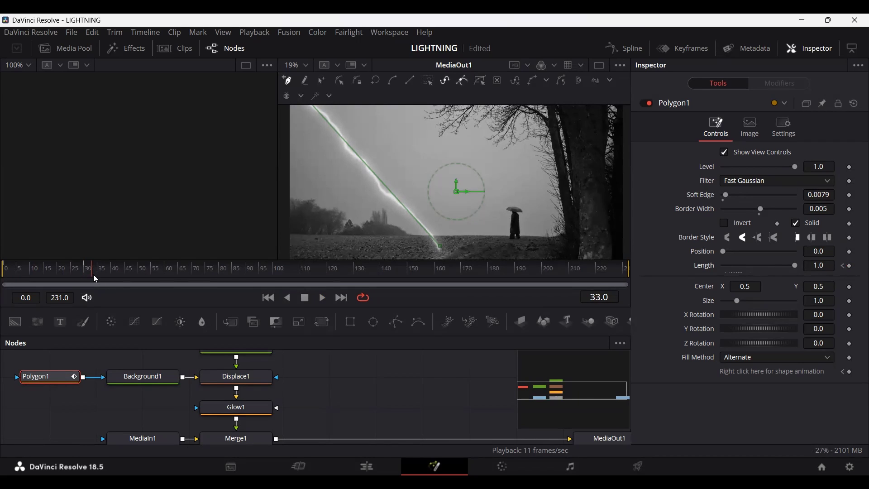
{"action": "left_click_drag", "start_coordinate": [93, 273], "coordinate": [84, 275]}
{"action": "key", "text": "Right"}
{"action": "key", "text": "Right"}
{"action": "key", "text": "Right"}
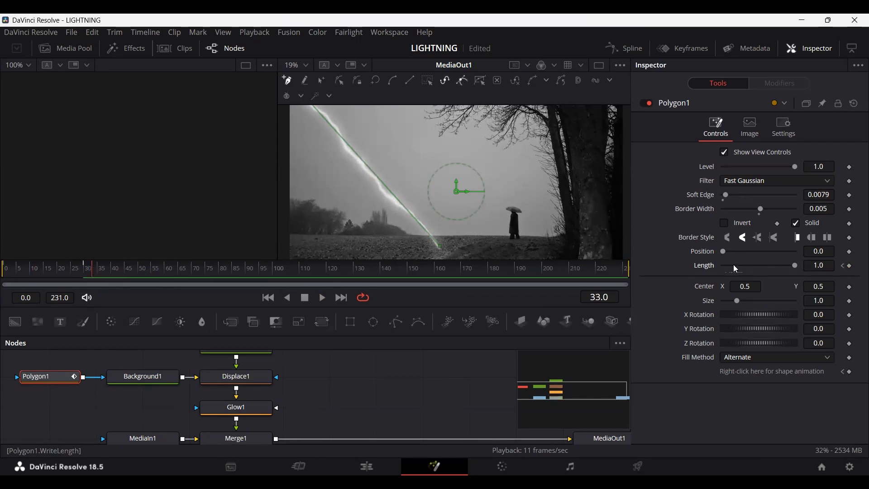
{"action": "left_click", "coordinate": [850, 265]}
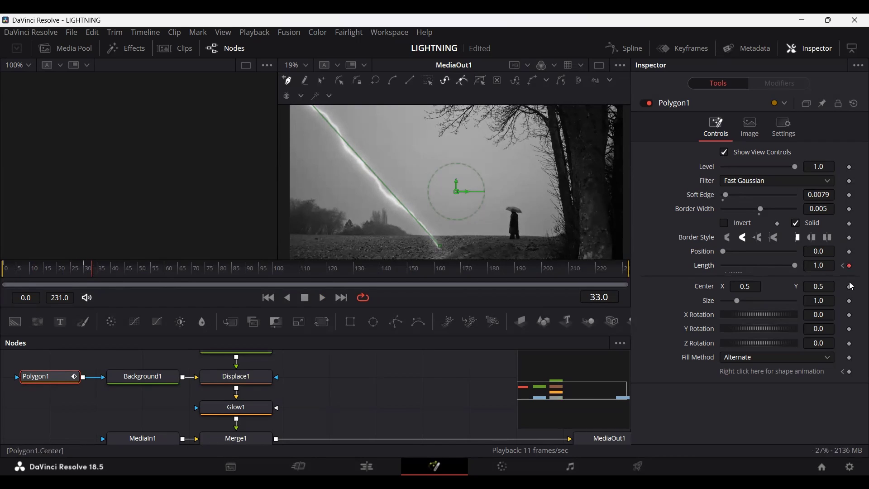
Set Polygon1's Length to 0.0 at the frame 30 keyframe and play back the bolt's strike
{"action": "left_click", "coordinate": [84, 270]}
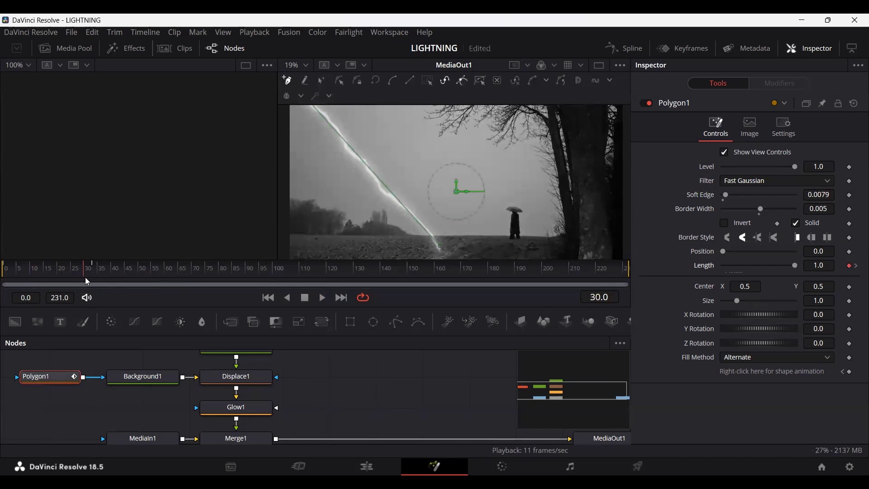
{"action": "left_click_drag", "start_coordinate": [794, 267], "coordinate": [692, 274]}
{"action": "left_click", "coordinate": [317, 381]}
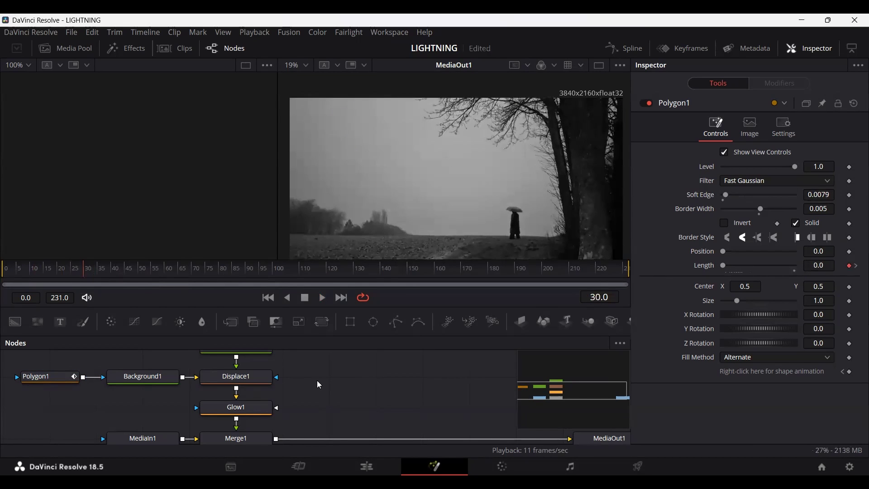
{"action": "key", "text": "space"}
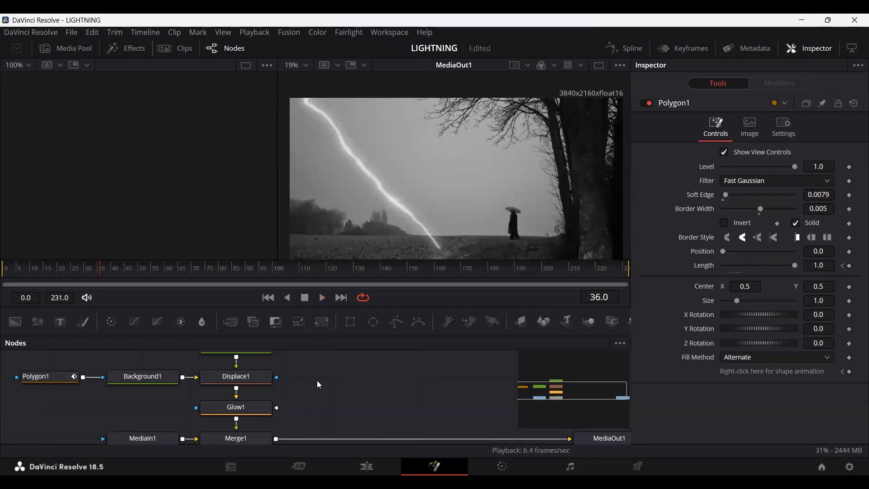
{"action": "key", "text": "space"}
Fade out the bolt by keyframing Polygon1's Level at 1.0 on frame 40 and 0.0 on frame 45
{"action": "left_click_drag", "start_coordinate": [103, 272], "coordinate": [112, 273]}
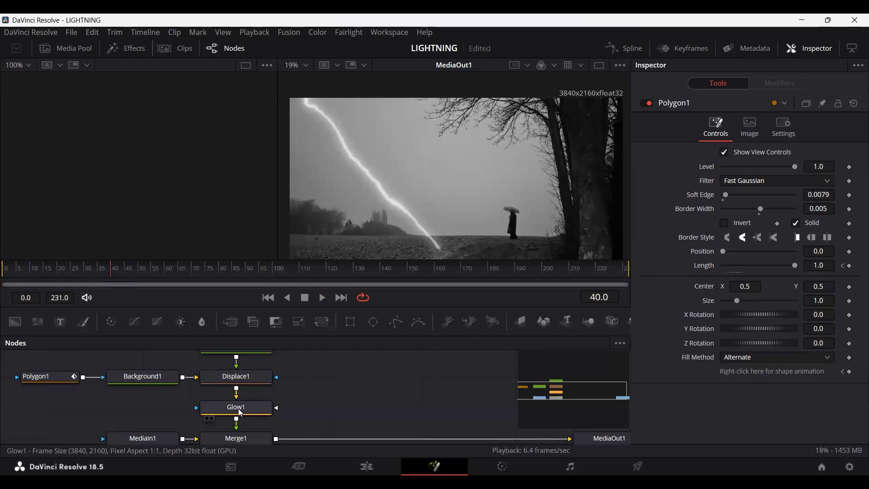
{"action": "left_click", "coordinate": [48, 377]}
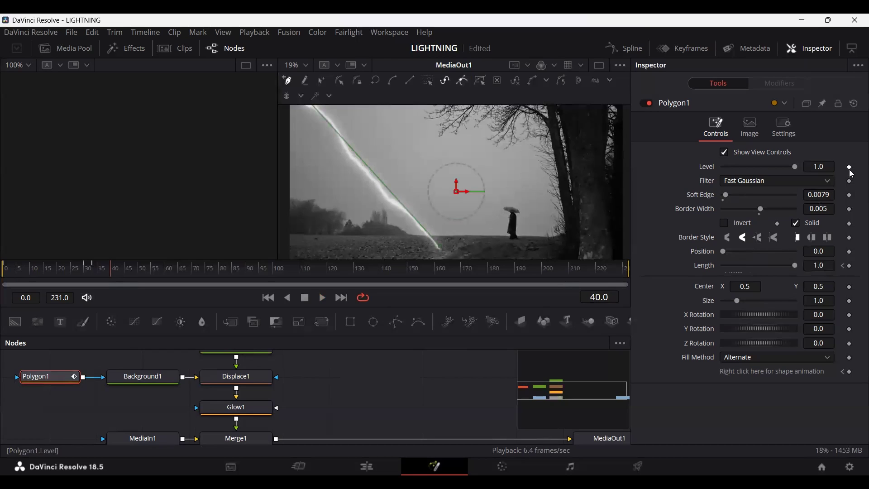
{"action": "scroll", "coordinate": [393, 395], "scroll_direction": "up", "scroll_amount": 2}
{"action": "scroll", "coordinate": [396, 400], "scroll_direction": "down", "scroll_amount": 2}
{"action": "left_click", "coordinate": [849, 166]}
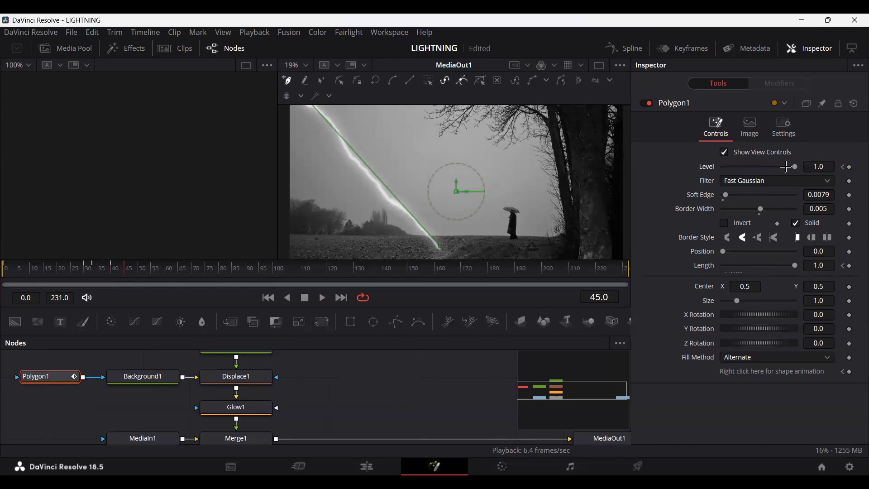
{"action": "left_click_drag", "start_coordinate": [796, 166], "coordinate": [704, 172]}
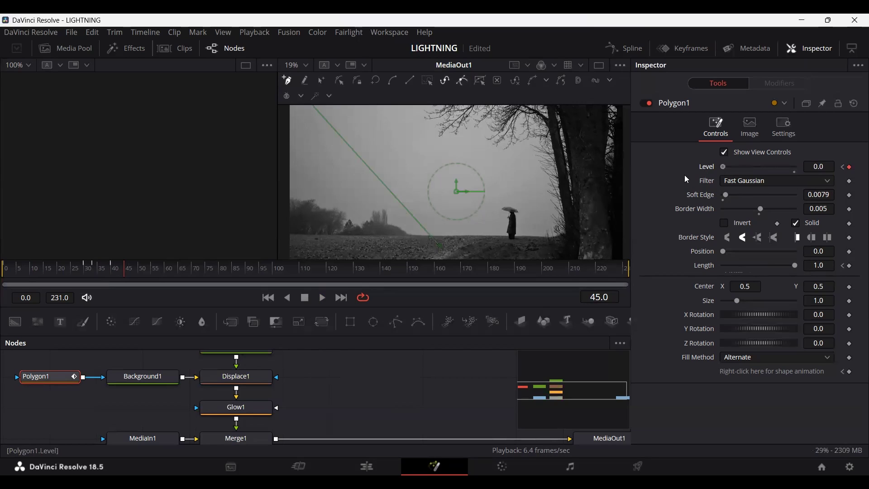
{"action": "left_click", "coordinate": [349, 375]}
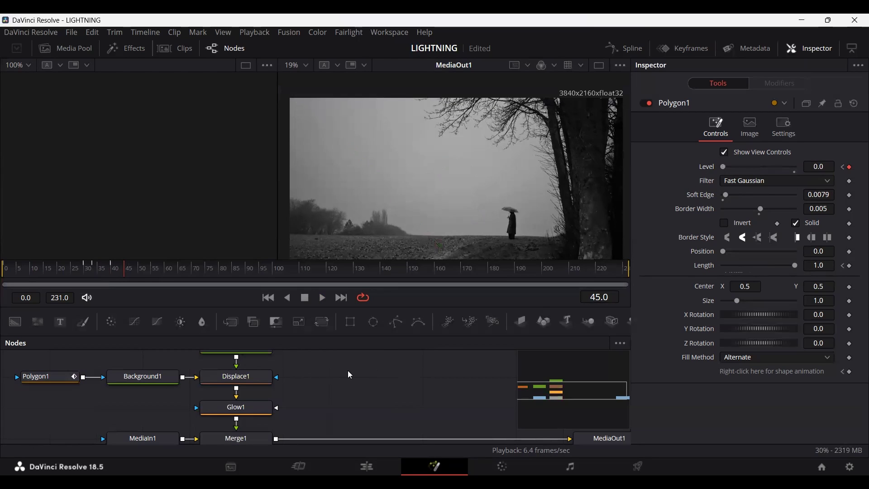
Preview the lightning's appearance and fade-out by playing the composition from frame 30
{"action": "left_click", "coordinate": [62, 271]}
{"action": "scroll", "coordinate": [207, 362], "scroll_direction": "up", "scroll_amount": 1}
{"action": "scroll", "coordinate": [207, 362], "scroll_direction": "down", "scroll_amount": 1}
{"action": "left_click_drag", "start_coordinate": [114, 271], "coordinate": [83, 271]}
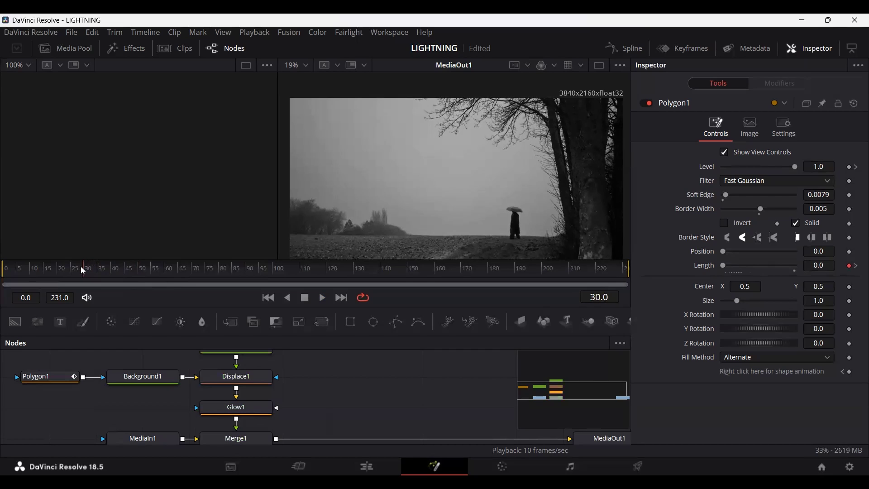
{"action": "key", "text": "space"}
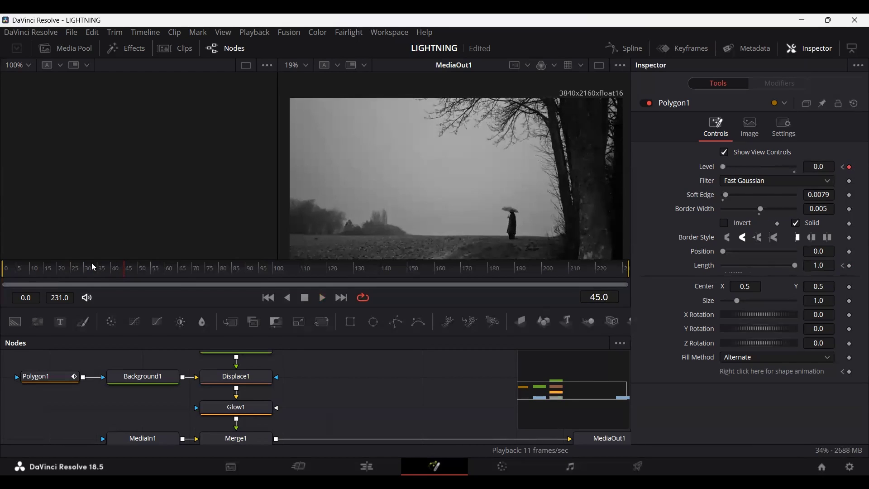
Go to frame 37, add a Rectangle mask node and connect it to Merge1's mask input
{"action": "left_click_drag", "start_coordinate": [90, 272], "coordinate": [104, 274]}
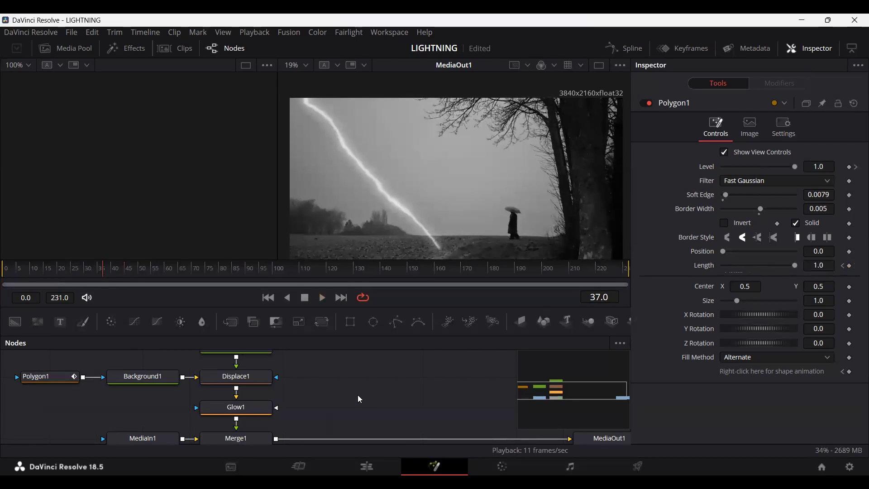
{"action": "left_click_drag", "start_coordinate": [349, 321], "coordinate": [318, 388]}
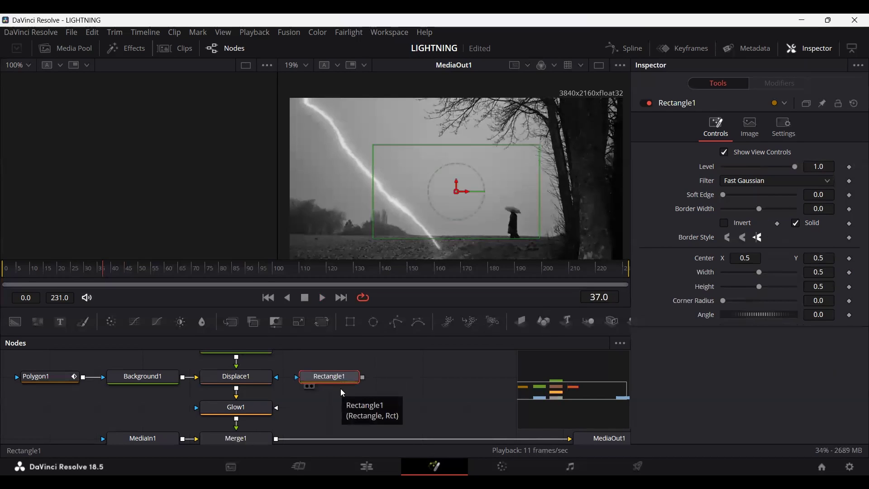
{"action": "left_click_drag", "start_coordinate": [362, 377], "coordinate": [255, 435]}
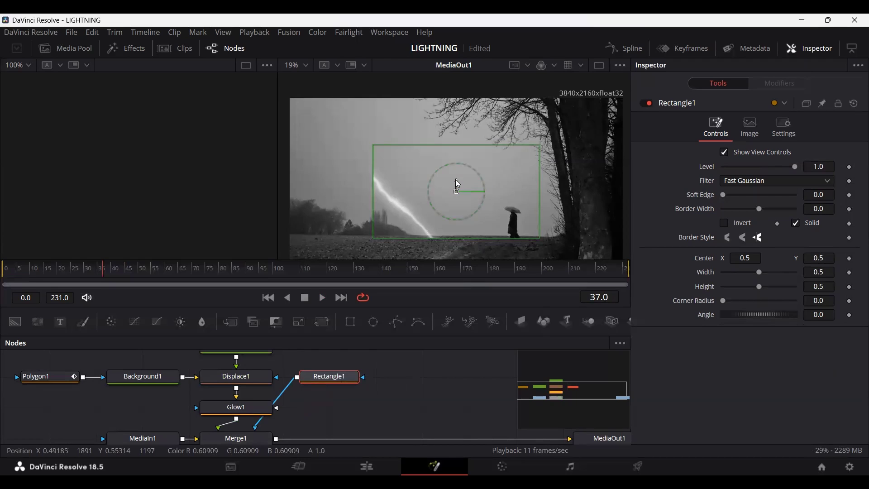
Set Rectangle1's Width and Height to 1.0 and raise its Center Y to about 0.763, with its lower edge on the horizon
{"action": "left_click_drag", "start_coordinate": [455, 183], "coordinate": [455, 180]}
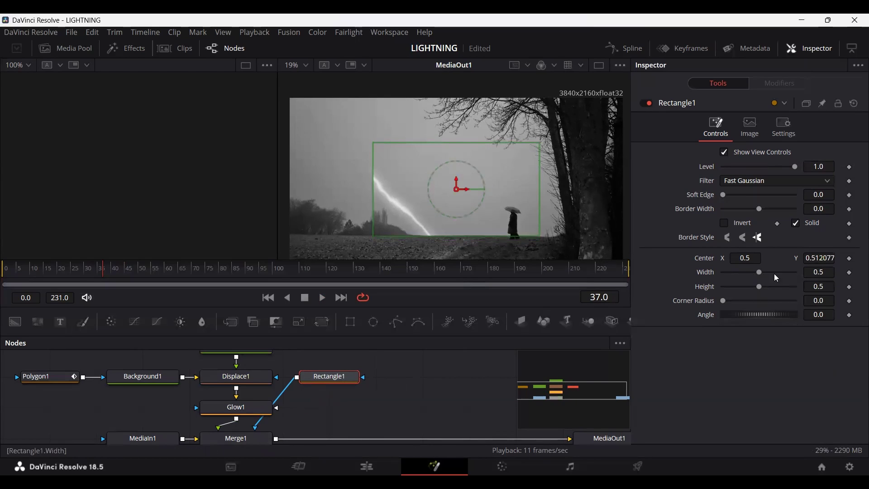
{"action": "left_click_drag", "start_coordinate": [760, 272], "coordinate": [794, 286]}
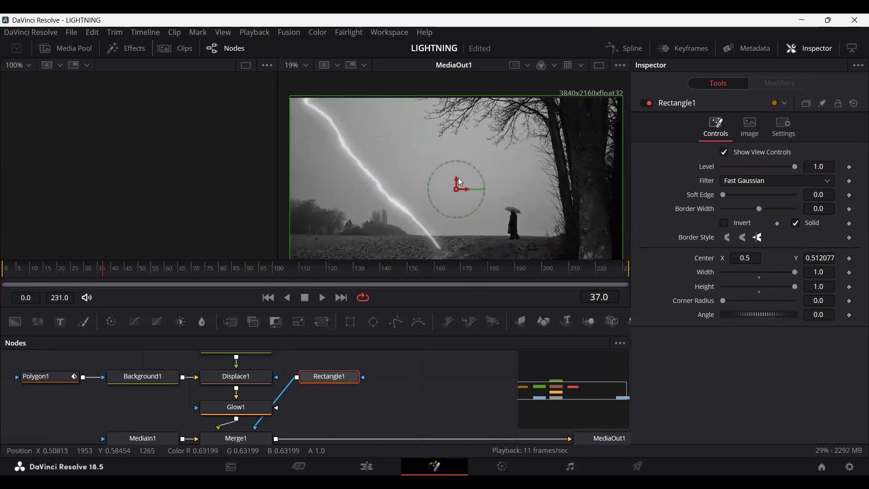
{"action": "left_click_drag", "start_coordinate": [456, 180], "coordinate": [455, 133]}
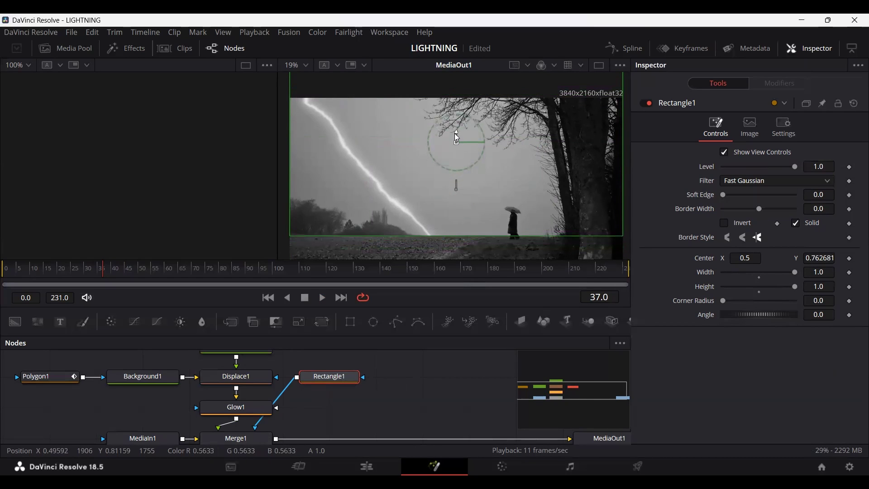
{"action": "left_click", "coordinate": [399, 364]}
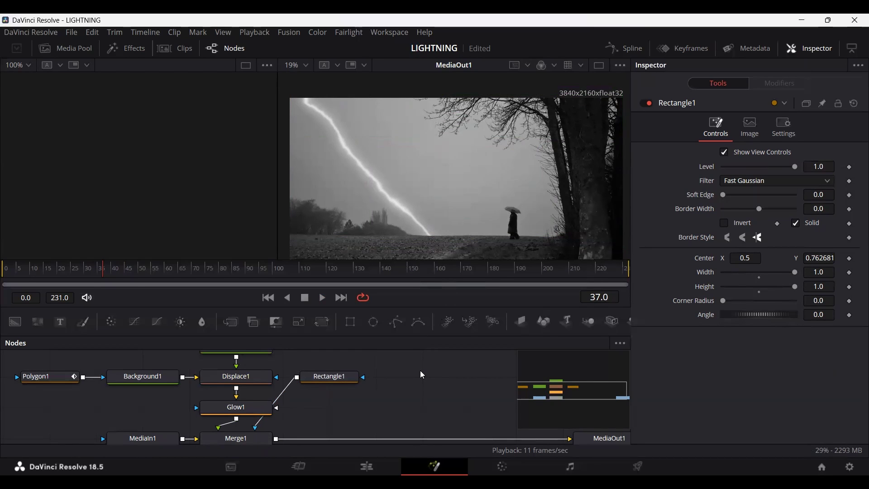
Play the composition from the start to preview the masked lightning, and save the project
{"action": "left_click", "coordinate": [5, 272]}
{"action": "key", "text": "space"}
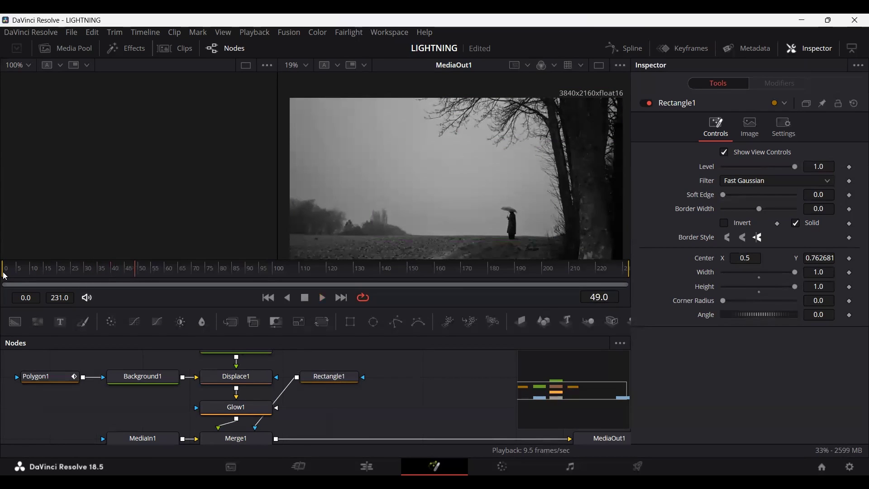
{"action": "key", "text": "ctrl+s"}
Go to frame 35, move MediaIn1 away from Merge1 and insert a Color Corrector node on the connection between them
{"action": "left_click_drag", "start_coordinate": [127, 276], "coordinate": [97, 272]}
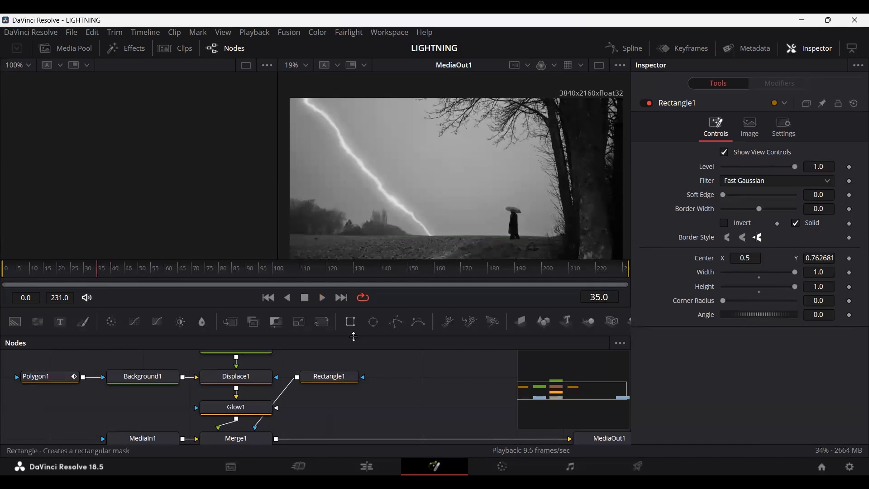
{"action": "scroll", "coordinate": [366, 378], "scroll_direction": "down", "scroll_amount": 2}
{"action": "left_click_drag", "start_coordinate": [148, 408], "coordinate": [55, 408]}
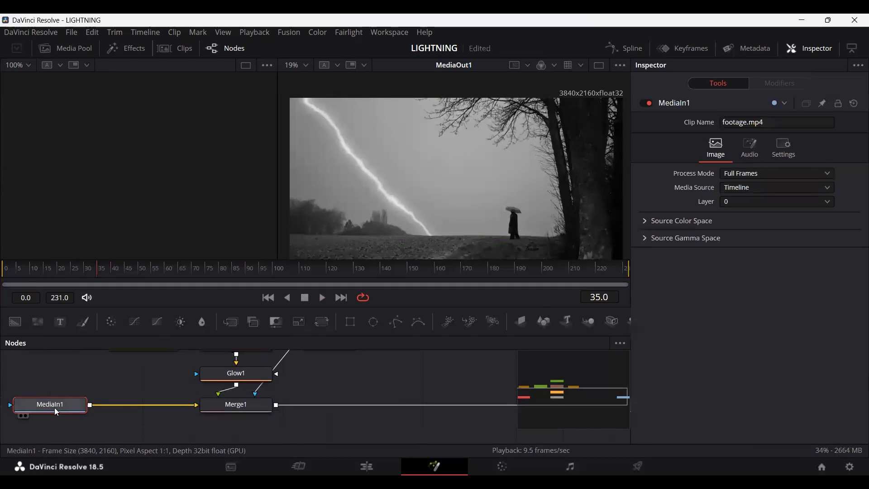
{"action": "left_click_drag", "start_coordinate": [111, 322], "coordinate": [143, 408]}
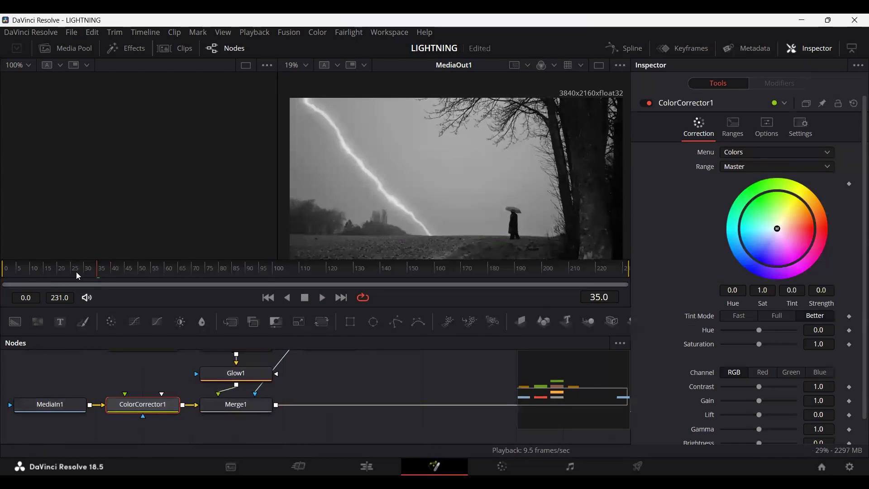
On frame 30, keyframe ColorCorrector1's Contrast at 1.0, Gain at 1.0 and Brightness at 0.0
{"action": "left_click_drag", "start_coordinate": [82, 275], "coordinate": [84, 273]}
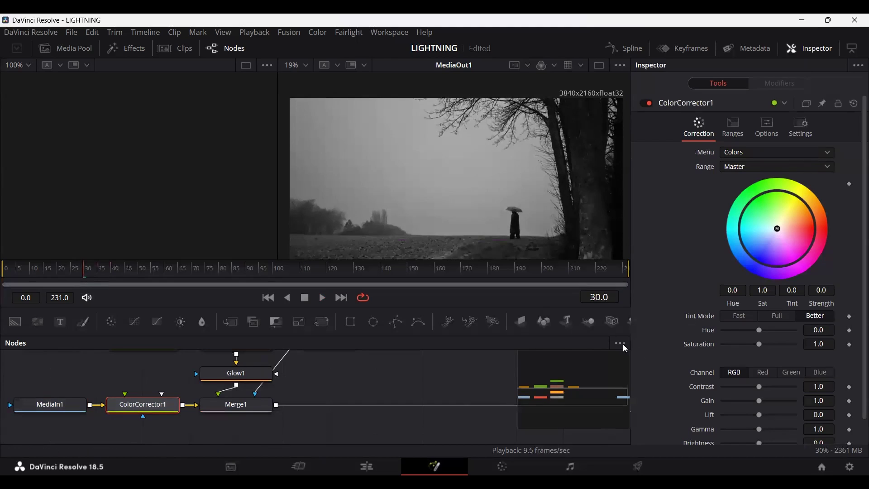
{"action": "scroll", "coordinate": [674, 365], "scroll_direction": "down", "scroll_amount": 1}
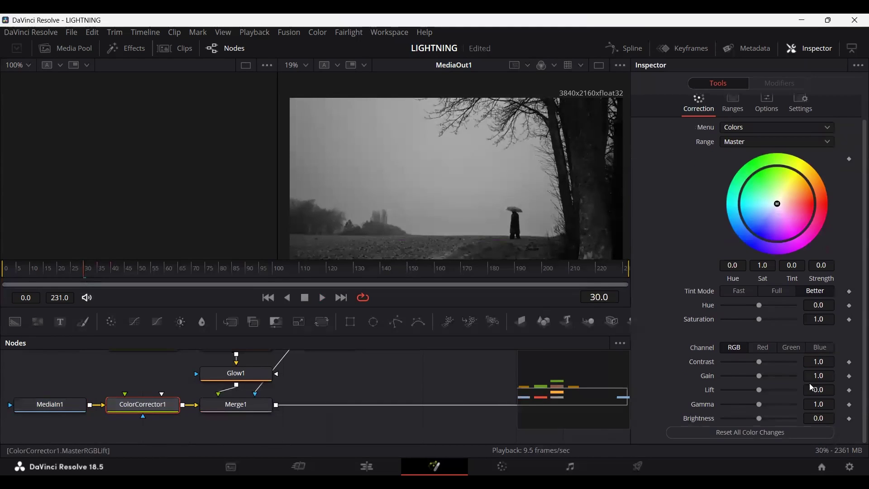
{"action": "left_click", "coordinate": [849, 362]}
{"action": "left_click", "coordinate": [851, 376]}
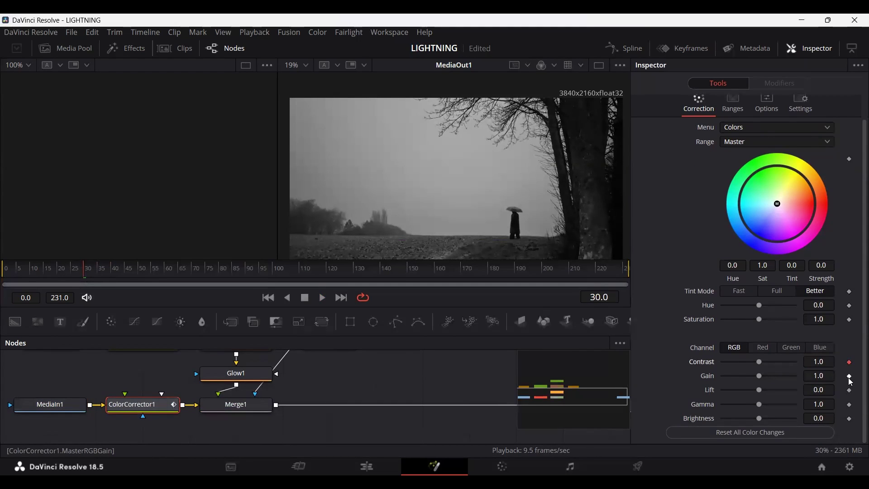
{"action": "left_click", "coordinate": [850, 418]}
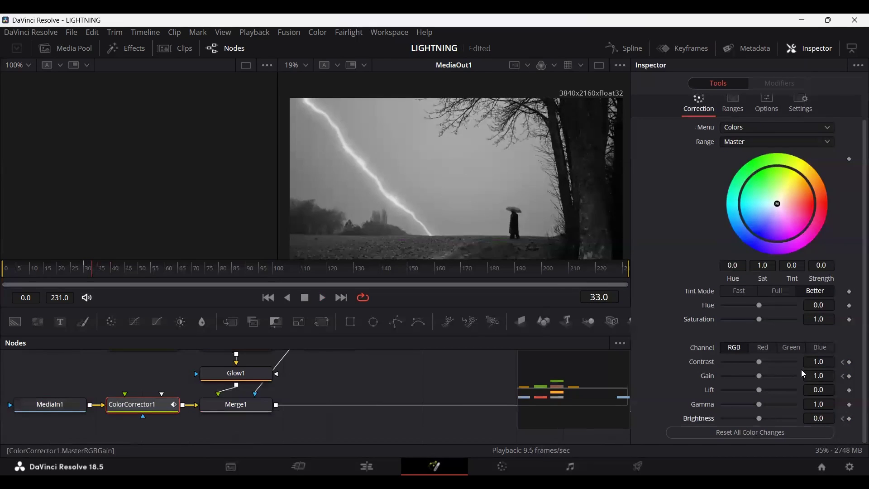
On frame 33, key the flash by setting ColorCorrector1's Contrast to 0.75, Gain to 1.5 and Brightness to 0.06
{"action": "left_click", "coordinate": [814, 362]}
{"action": "key", "text": "BackSpace"}
{"action": "key", "text": "BackSpace"}
{"action": "key", "text": "BackSpace"}
{"action": "type", "text": "0.75"}
{"action": "key", "text": "Tab"}
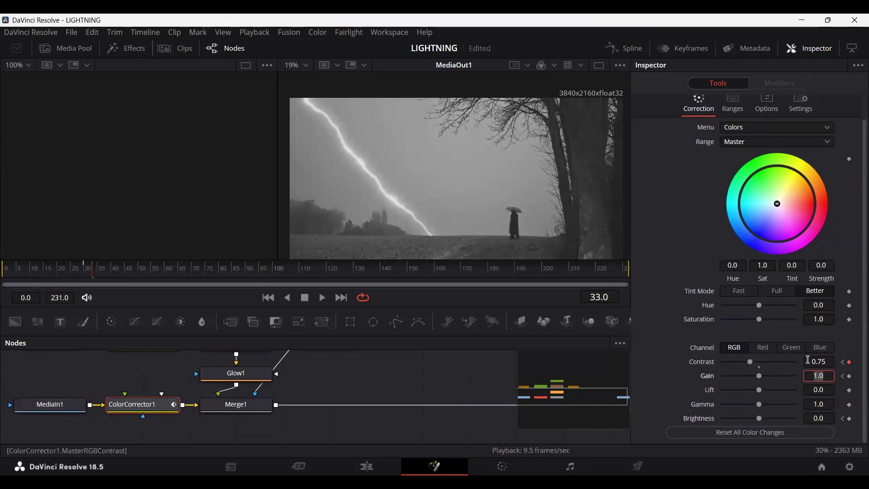
{"action": "type", "text": "1.5"}
{"action": "key", "text": "Tab"}
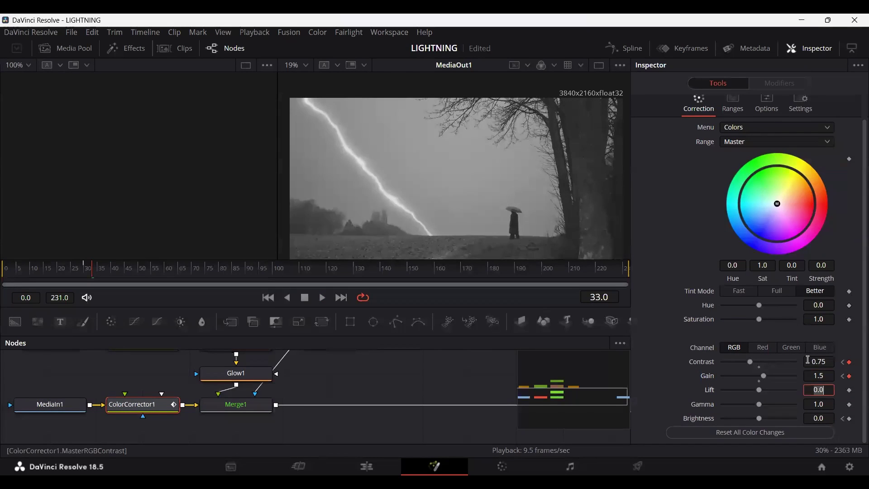
{"action": "left_click", "coordinate": [830, 419]}
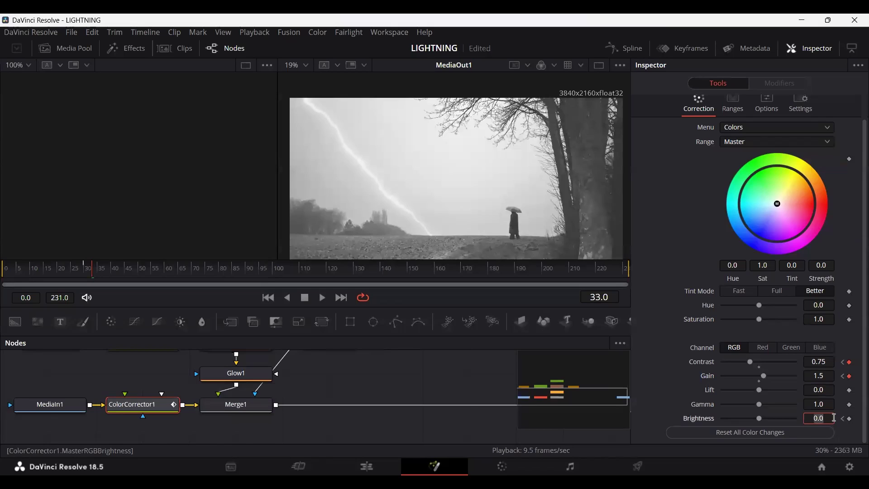
{"action": "type", "text": "0.06"}
{"action": "key", "text": "Tab"}
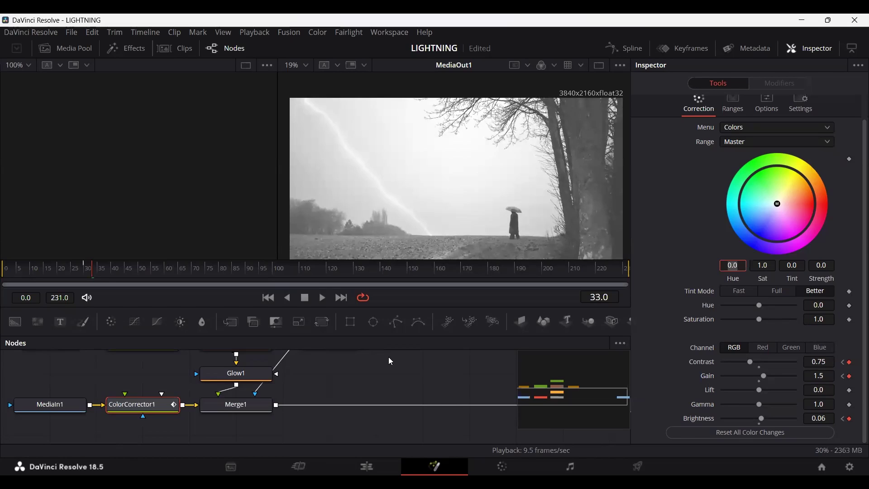
On frame 40, end the flash by setting ColorCorrector1's Brightness to 0.0, Gain to 1.0 and Contrast to 1.0
{"action": "left_click_drag", "start_coordinate": [92, 274], "coordinate": [113, 272]}
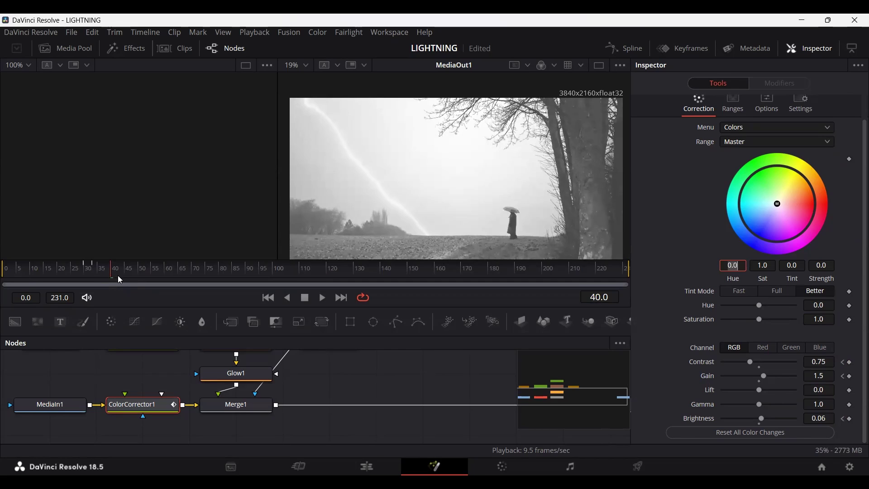
{"action": "left_click", "coordinate": [831, 418]}
{"action": "type", "text": "1"}
{"action": "key", "text": "Return"}
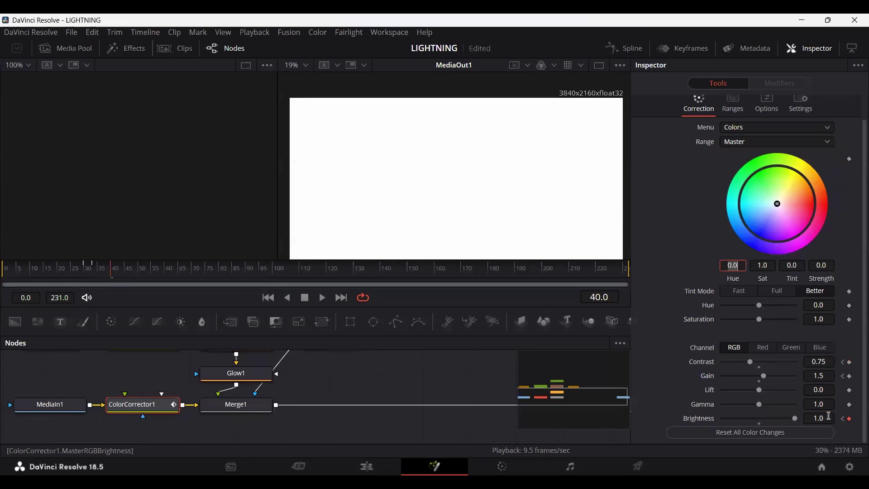
{"action": "left_click", "coordinate": [829, 416]}
{"action": "type", "text": "0"}
{"action": "key", "text": "Return"}
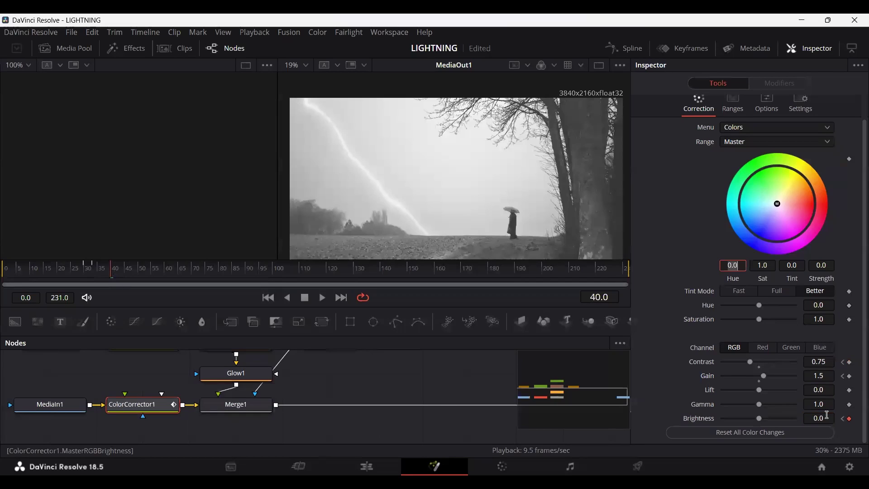
{"action": "left_click", "coordinate": [824, 376]}
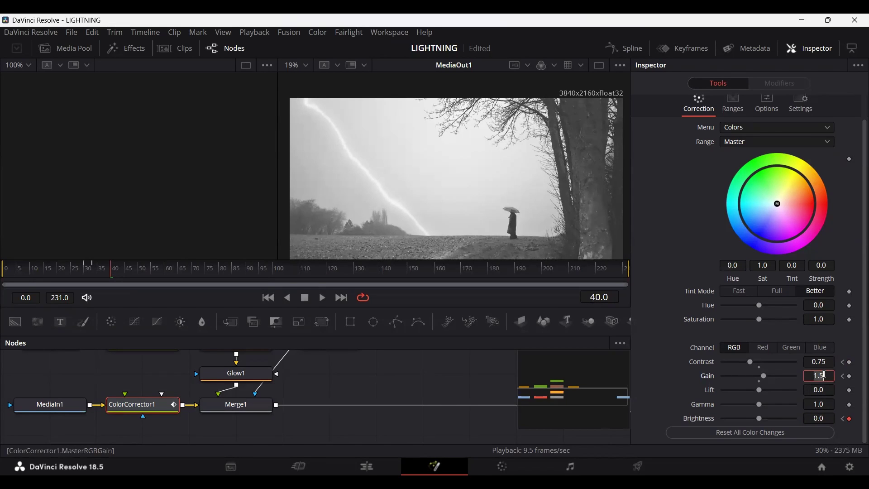
{"action": "type", "text": "1"}
{"action": "key", "text": "Tab"}
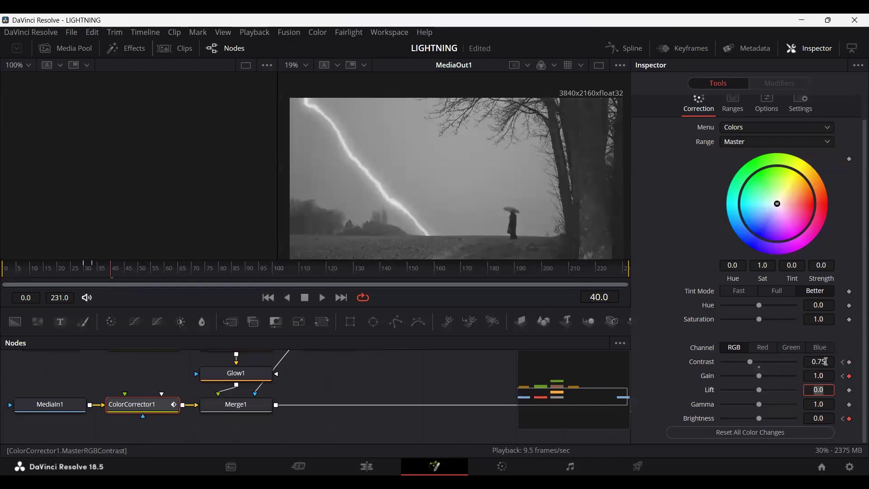
{"action": "left_click", "coordinate": [825, 361]}
{"action": "type", "text": "1"}
{"action": "key", "text": "Tab"}
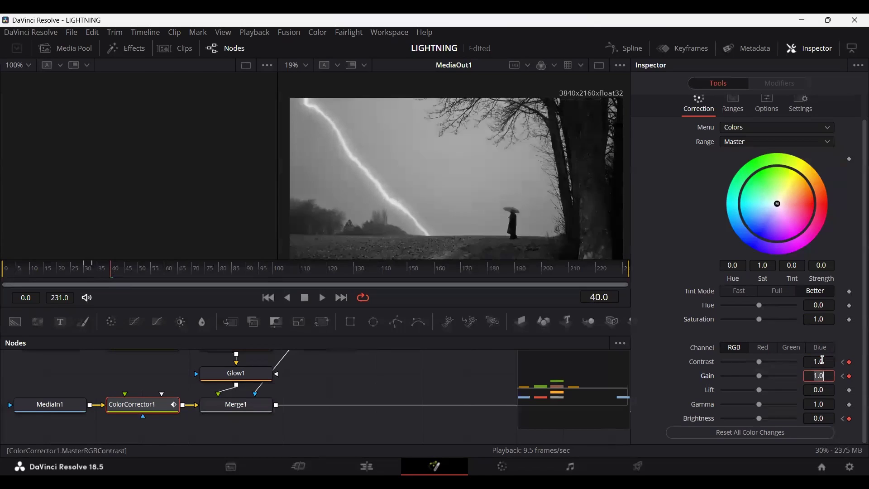
Preview the lightning together with the sky flash by playing the composition from frame 17
{"action": "left_click", "coordinate": [49, 270]}
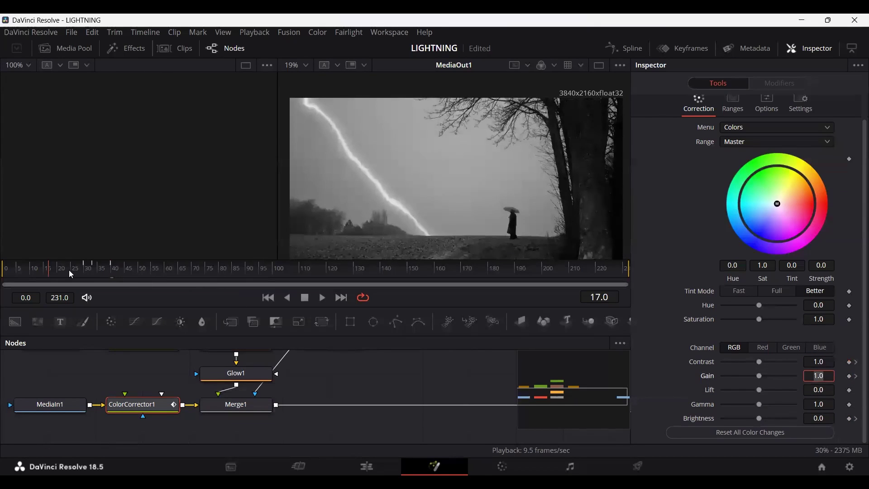
{"action": "left_click", "coordinate": [343, 357]}
{"action": "key", "text": "space"}
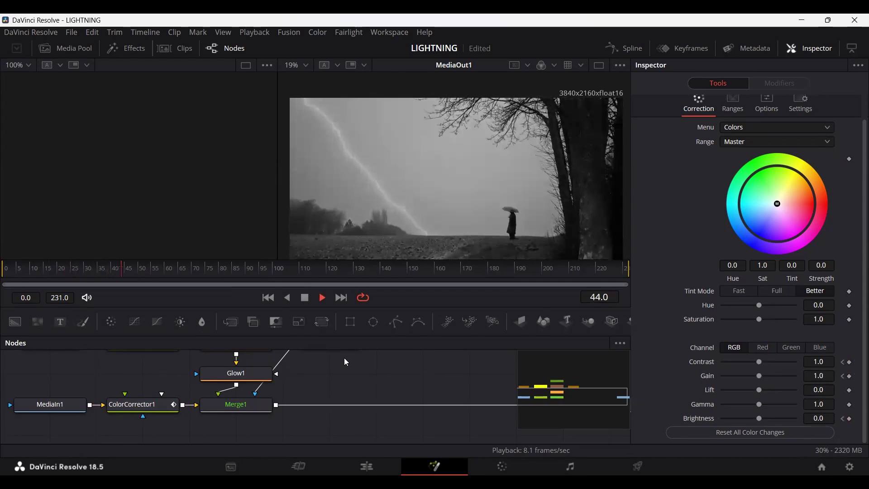
{"action": "key", "text": "space"}
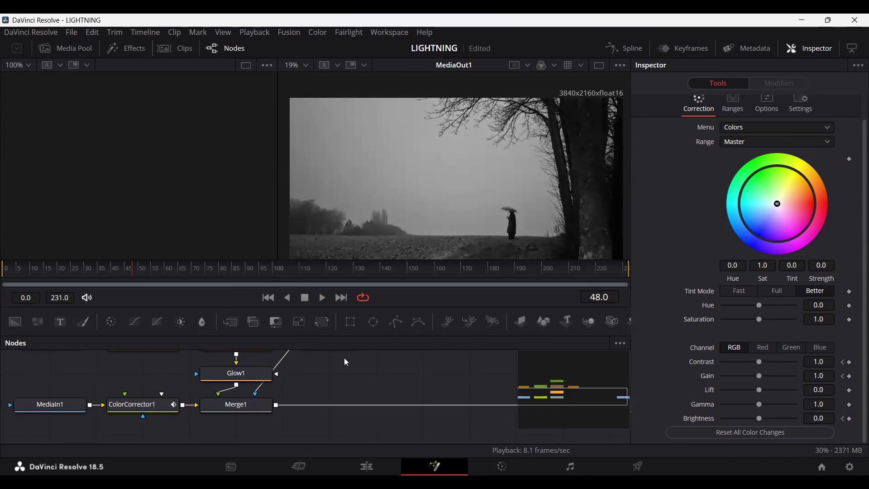
Examine how ColorCorrector1's Contrast, Gain and Brightness animate between frames 37 and 40
{"action": "left_click", "coordinate": [150, 402]}
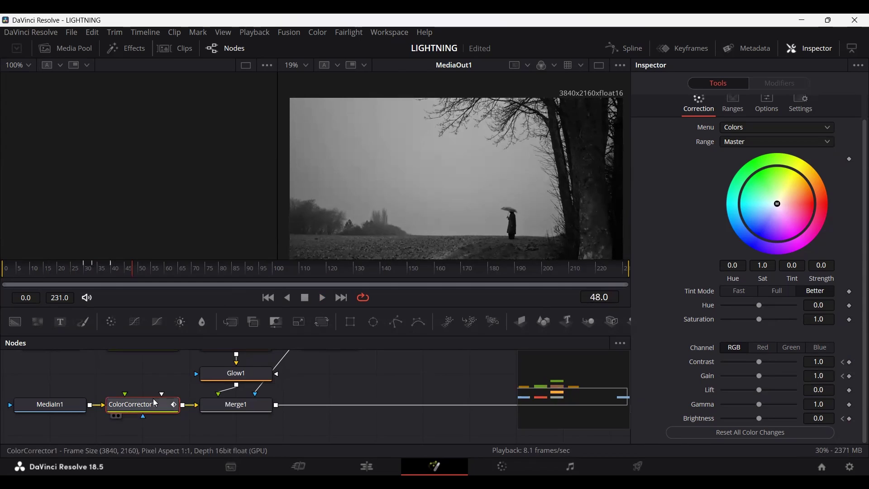
{"action": "left_click", "coordinate": [111, 270]}
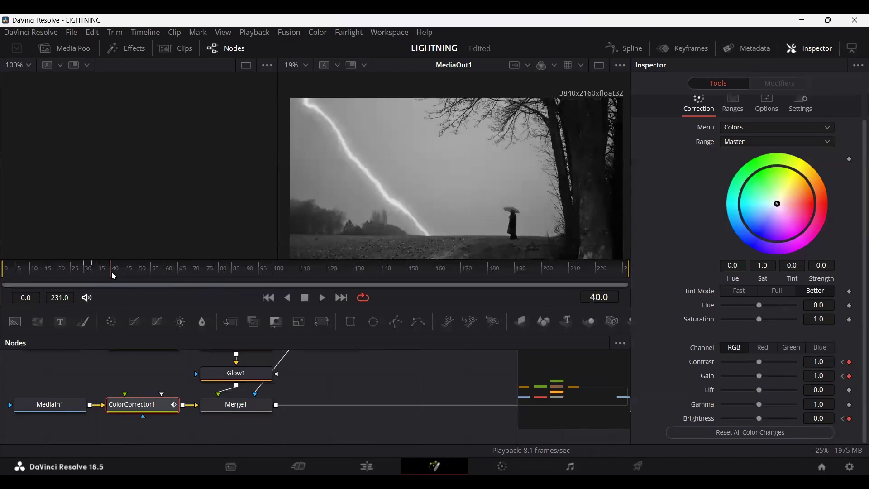
{"action": "mouse_move", "coordinate": [111, 272]}
{"action": "left_mouse_down"}
{"action": "mouse_move", "coordinate": [123, 272]}
{"action": "mouse_move", "coordinate": [102, 271]}
{"action": "left_mouse_up"}
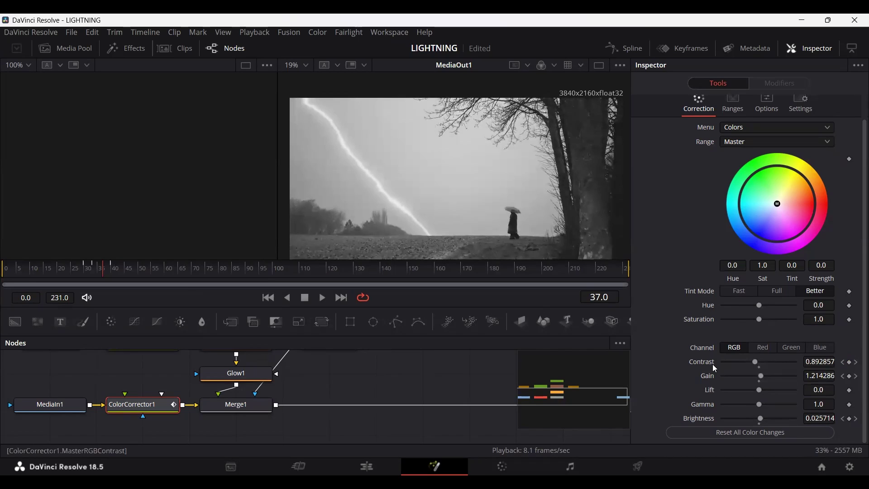
{"action": "left_click_drag", "start_coordinate": [107, 272], "coordinate": [112, 272]}
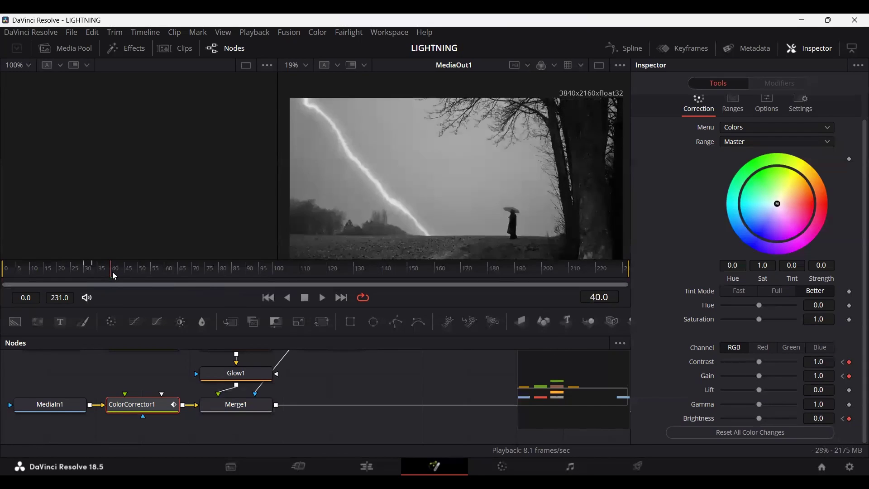
Show ColorCorrector1's curves in the Spline editor and move the final Contrast, Gain and Brightness keyframes to frame 45
{"action": "left_click", "coordinate": [625, 48]}
{"action": "left_click", "coordinate": [332, 374]}
{"action": "left_click", "coordinate": [322, 373]}
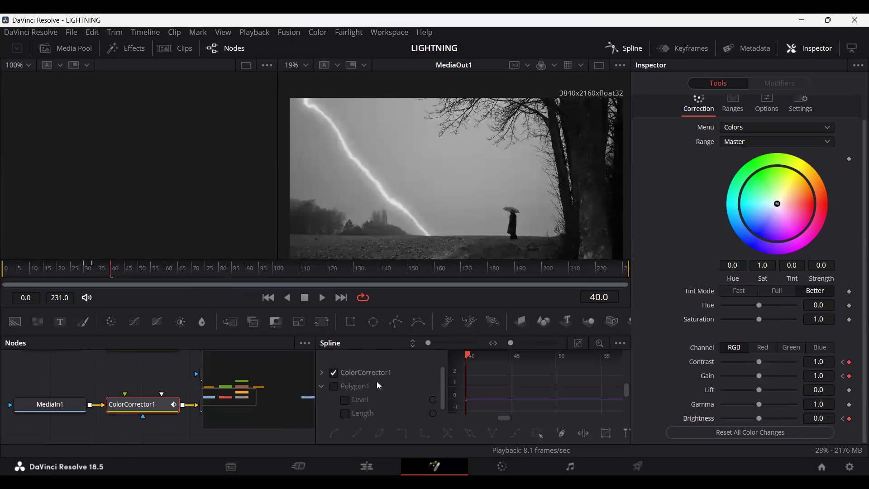
{"action": "left_click", "coordinate": [579, 342]}
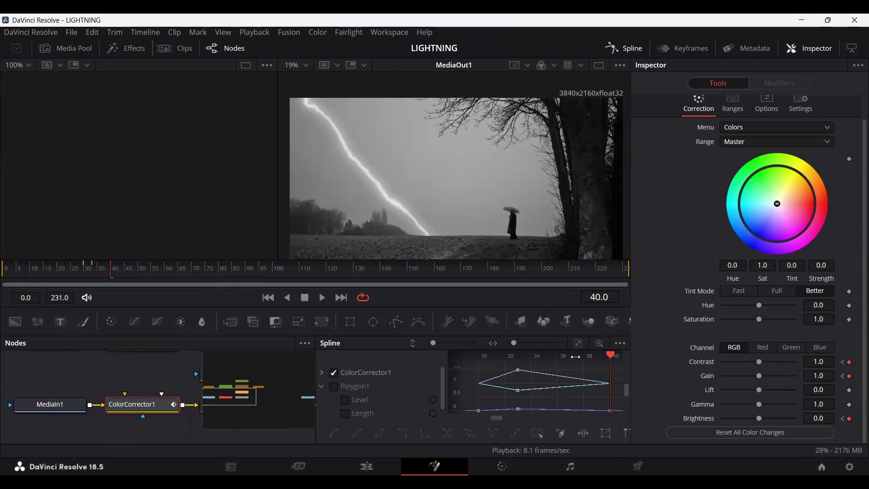
{"action": "scroll", "coordinate": [565, 398], "scroll_direction": "down", "scroll_amount": 2}
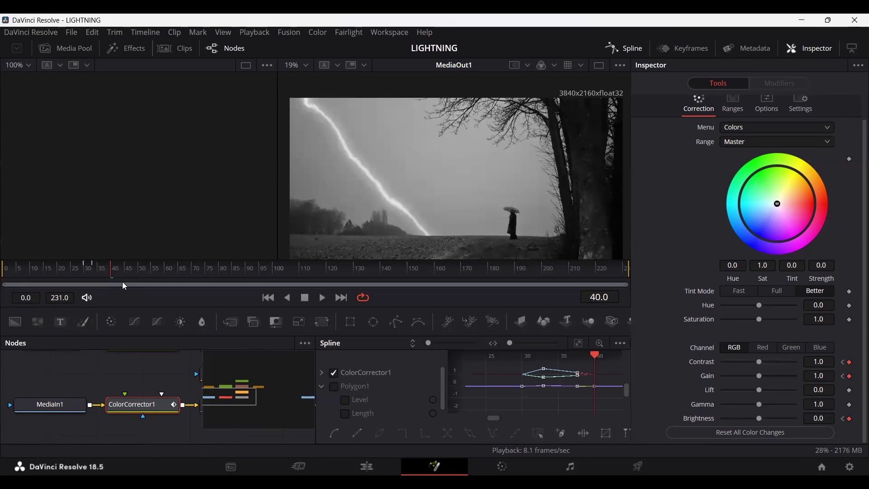
{"action": "left_click_drag", "start_coordinate": [123, 275], "coordinate": [124, 274]}
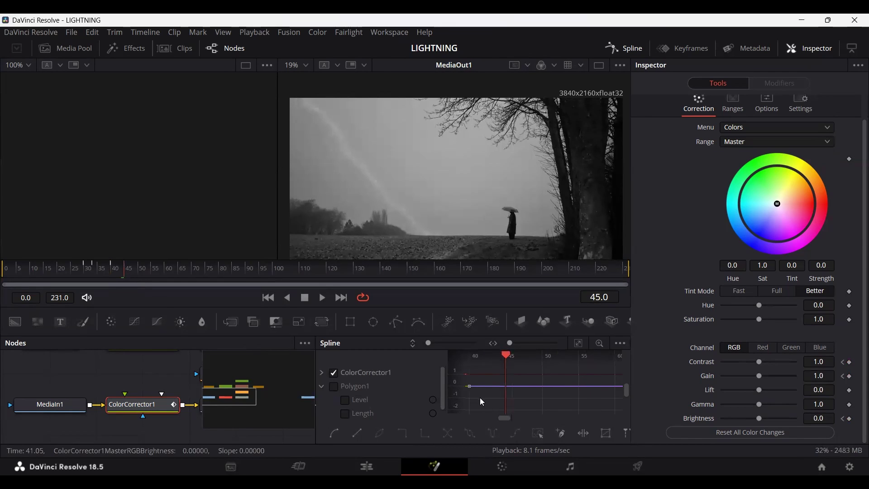
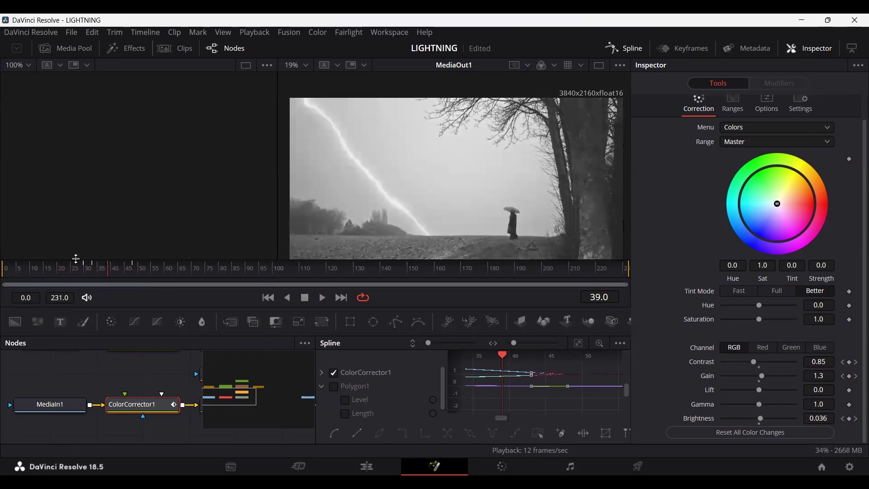
{"action": "left_click_drag", "start_coordinate": [95, 275], "coordinate": [125, 273]}
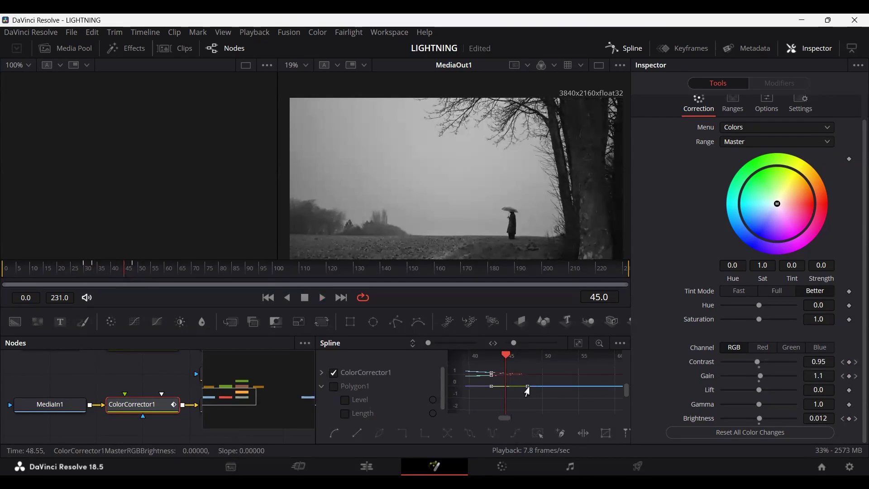
{"action": "left_click_drag", "start_coordinate": [528, 385], "coordinate": [510, 392]}
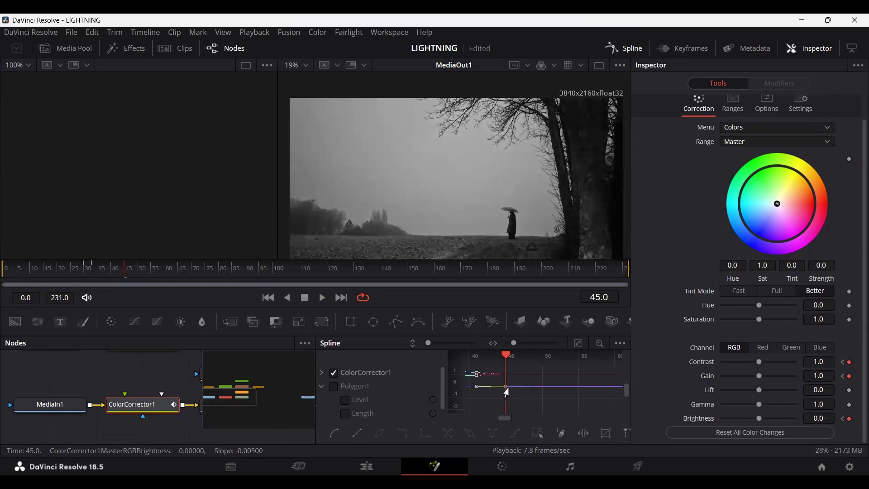
Preview the retimed flash from shortly before the strike, close the Spline editor and go to frame 40
{"action": "left_click", "coordinate": [65, 267]}
{"action": "key", "text": "space"}
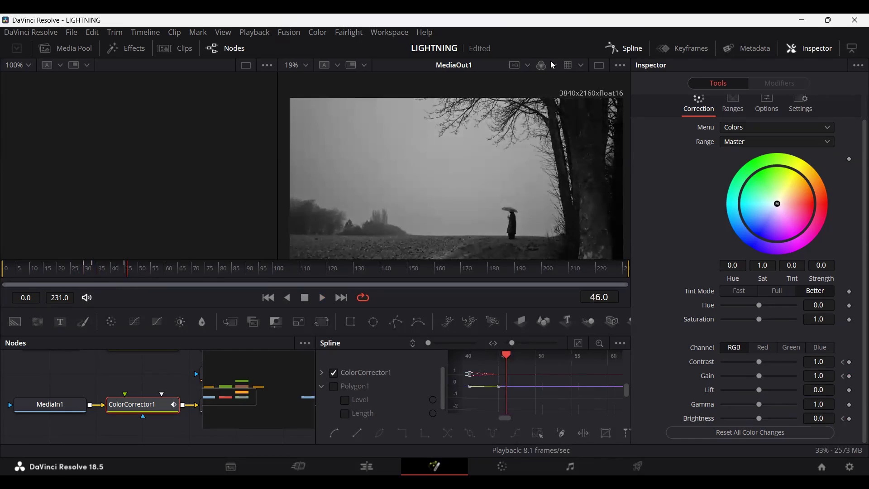
{"action": "left_click", "coordinate": [626, 53]}
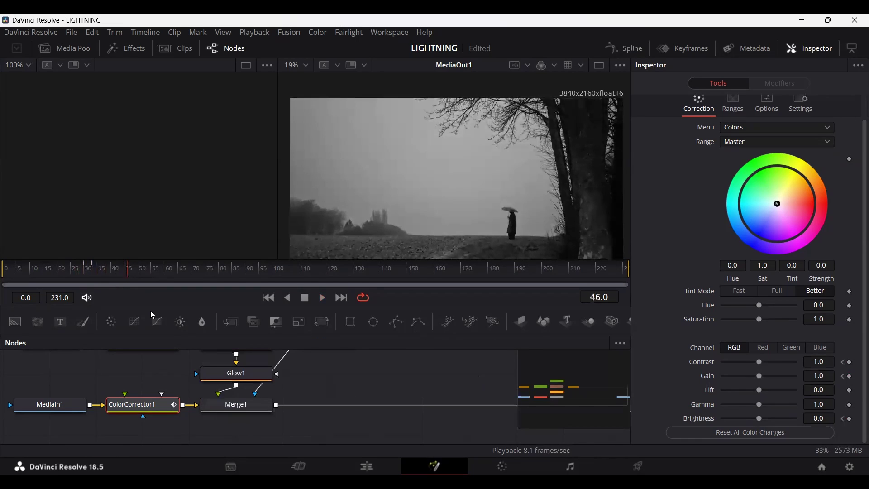
{"action": "left_click_drag", "start_coordinate": [117, 269], "coordinate": [110, 271]}
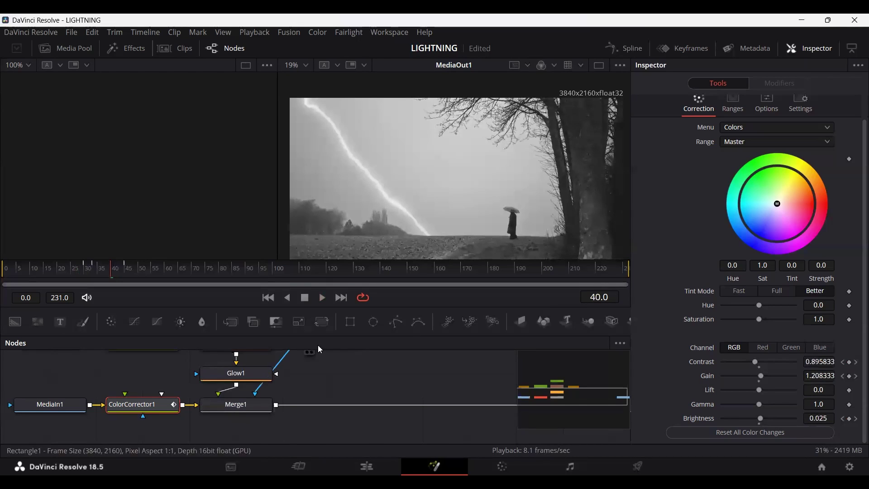
Mask ColorCorrector1 with a rectangle of width 1.0 and height 1.0, moved horizontally to Center X about 0.418
{"action": "left_click_drag", "start_coordinate": [350, 322], "coordinate": [134, 412]}
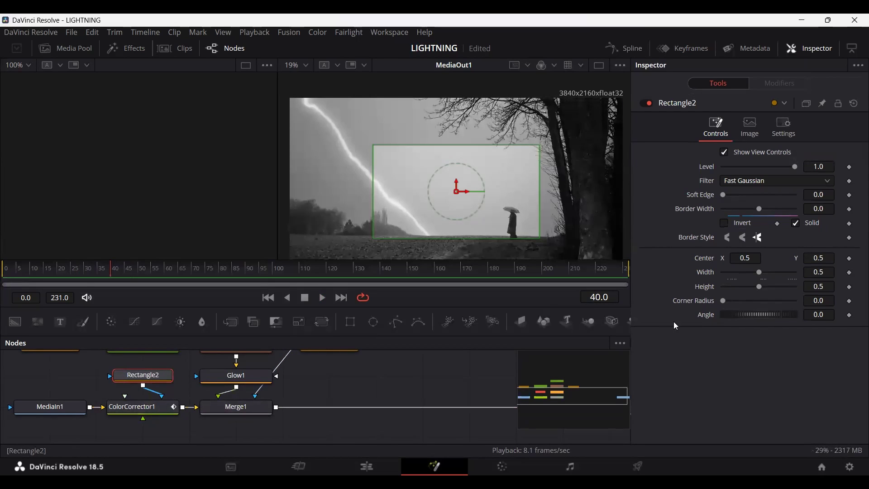
{"action": "left_click_drag", "start_coordinate": [759, 272], "coordinate": [818, 287]}
{"action": "left_click_drag", "start_coordinate": [465, 194], "coordinate": [439, 197]}
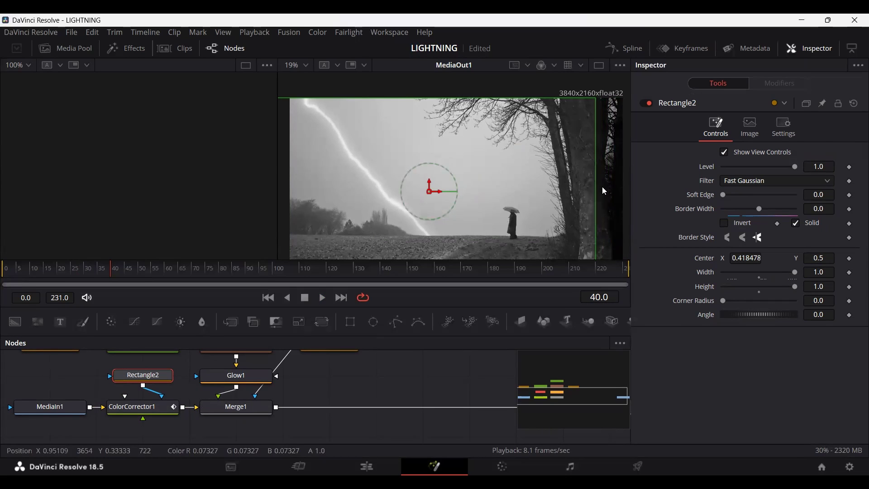
{"action": "left_click", "coordinate": [389, 376]}
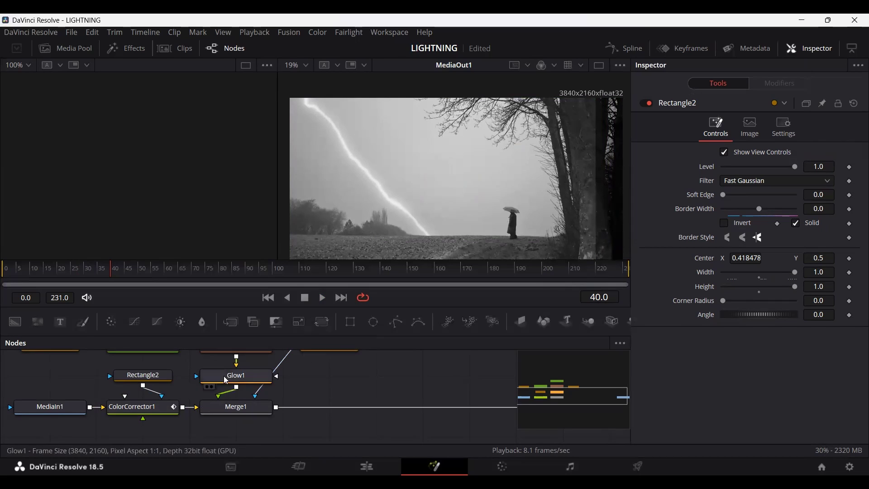
Set the rectangle mask's Soft Edge to about 0.124 and compare the flash with the mask disabled and enabled
{"action": "left_click", "coordinate": [159, 376]}
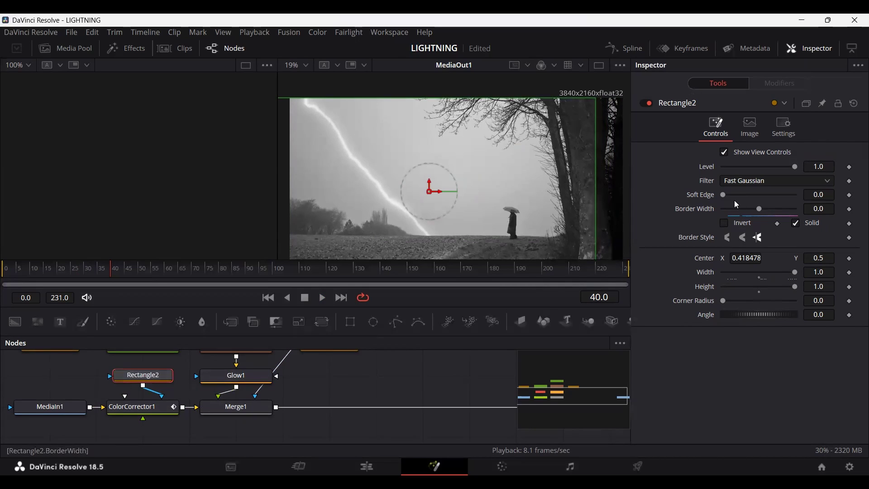
{"action": "left_click_drag", "start_coordinate": [723, 195], "coordinate": [765, 194]}
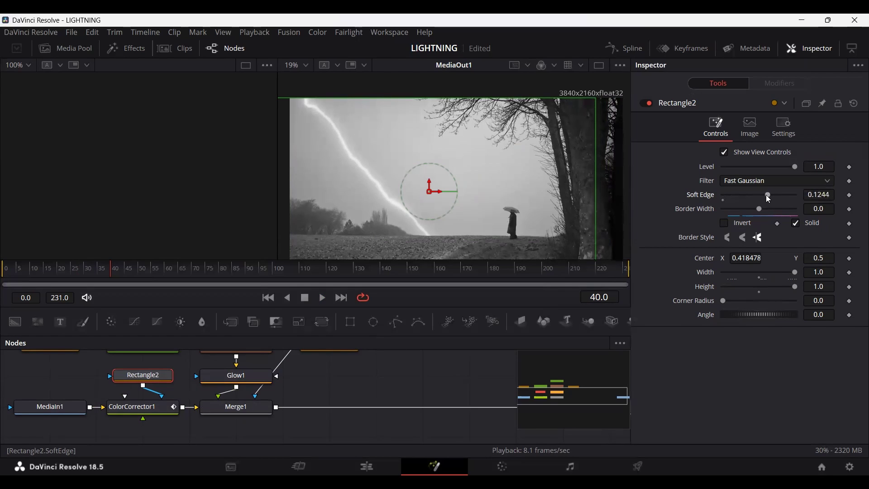
{"action": "left_click", "coordinate": [470, 370]}
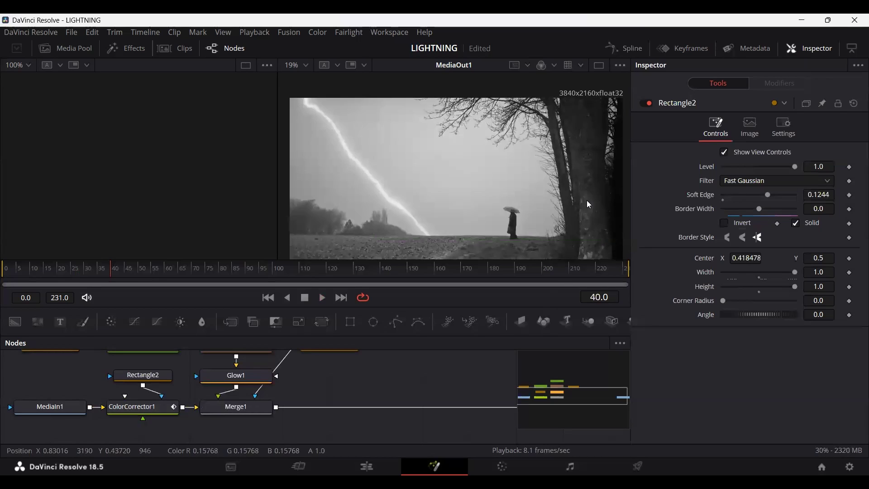
{"action": "left_click", "coordinate": [648, 104]}
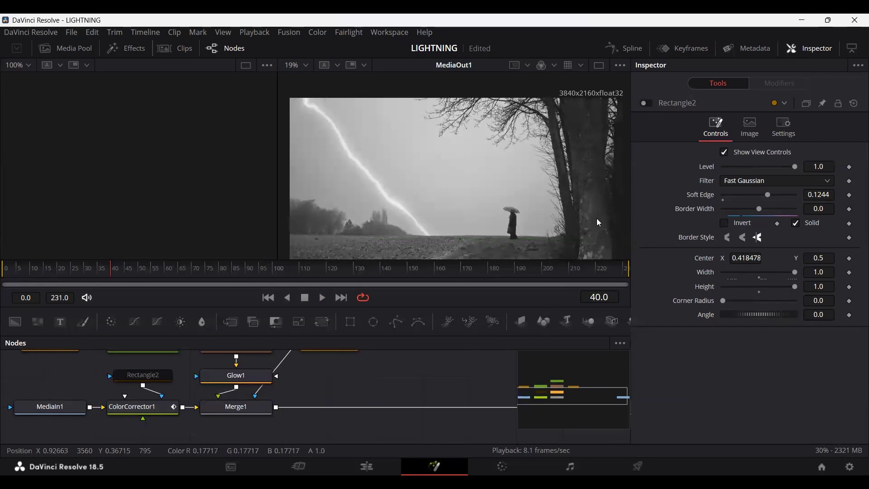
{"action": "left_click", "coordinate": [647, 104]}
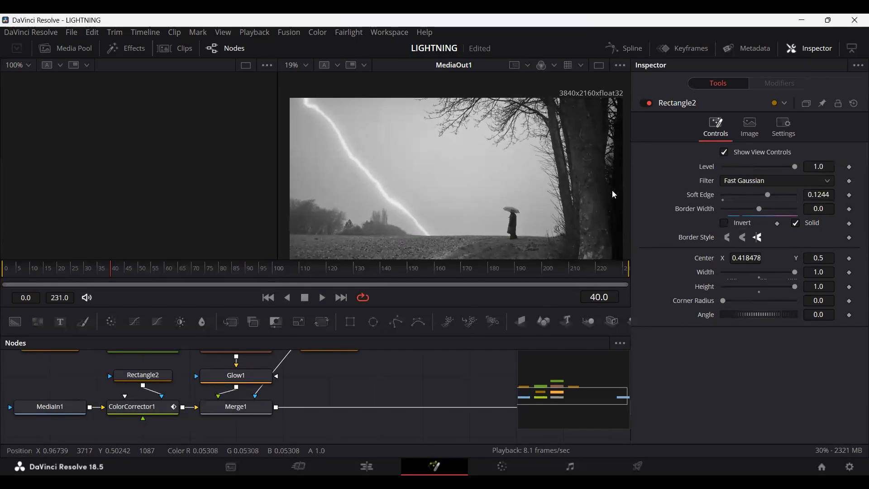
Preview the masked flash and lightning by playing the composition from frame 0 until after the strike
{"action": "left_click_drag", "start_coordinate": [23, 268], "coordinate": [2, 268]}
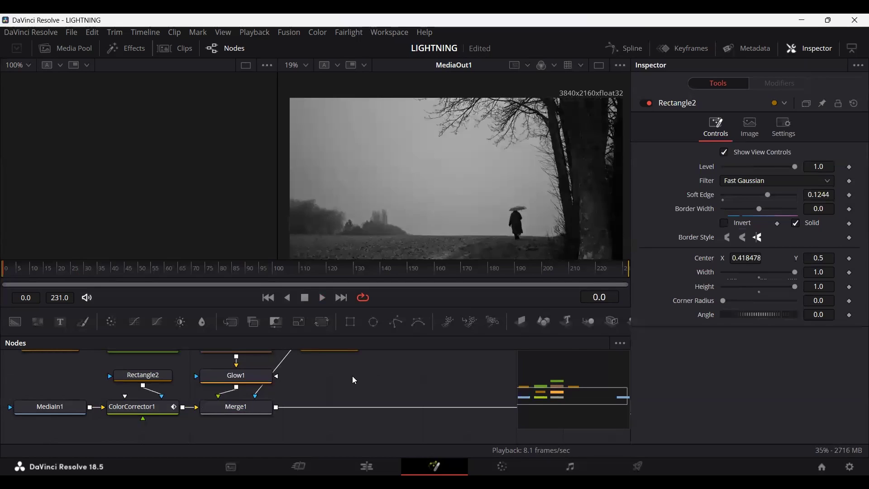
{"action": "key", "text": "space"}
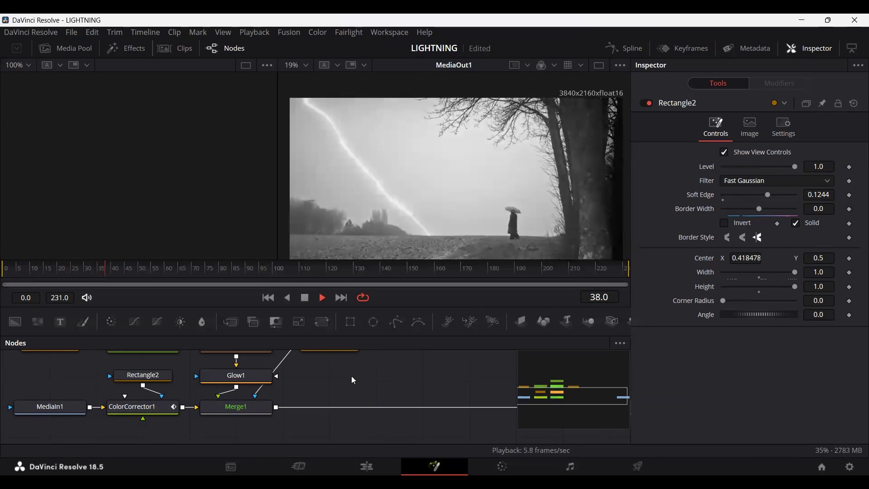
{"action": "key", "text": "space"}
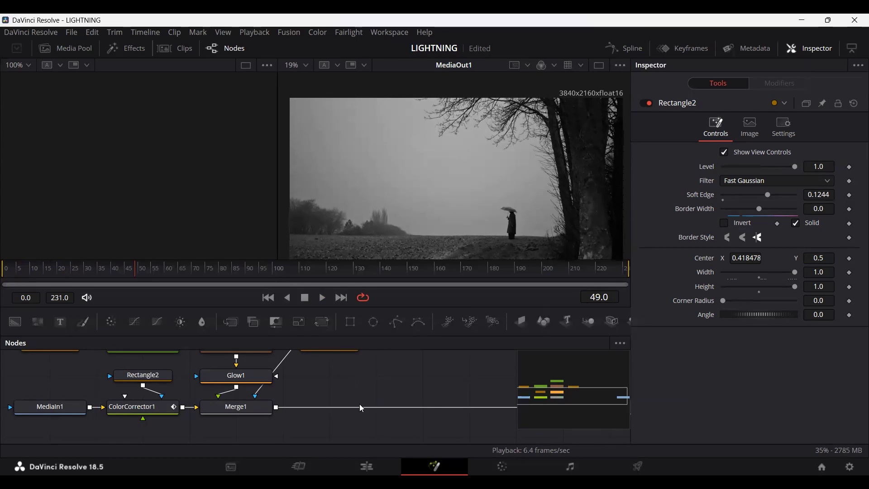
Switch to the Edit page, deselect the clip and play Timeline 2 from the start through the lightning strike
{"action": "left_click", "coordinate": [366, 467]}
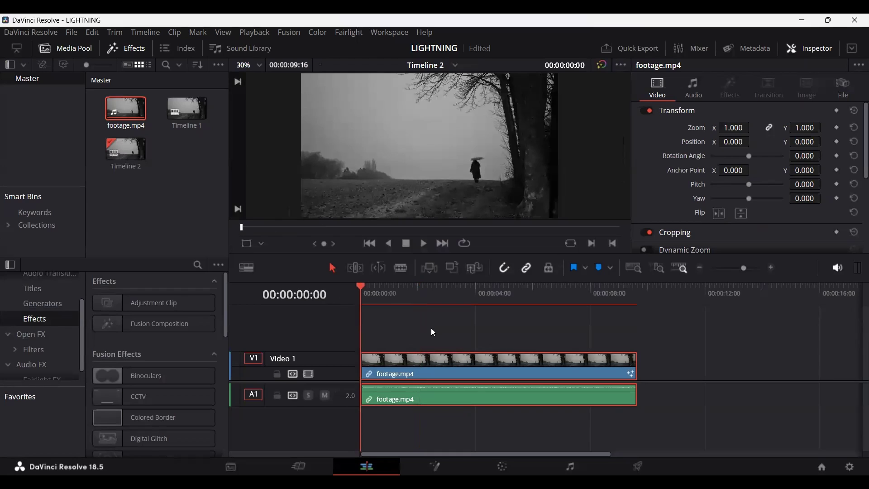
{"action": "left_click", "coordinate": [431, 329]}
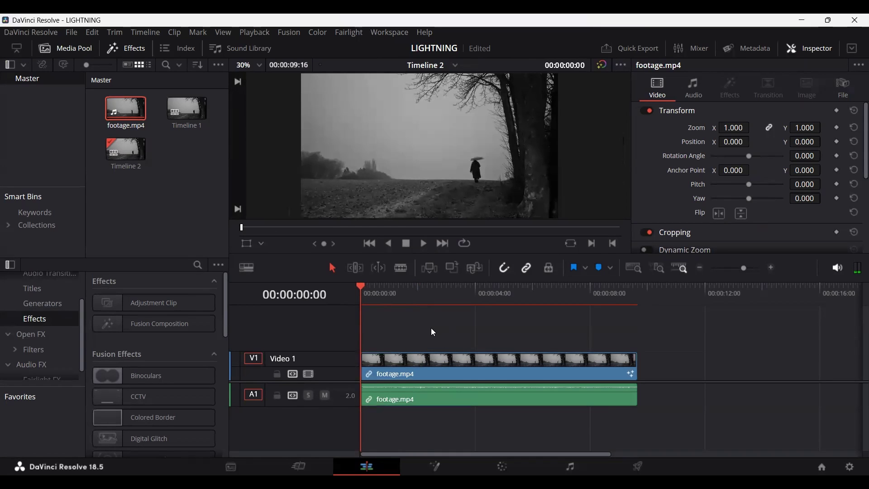
{"action": "key", "text": "space"}
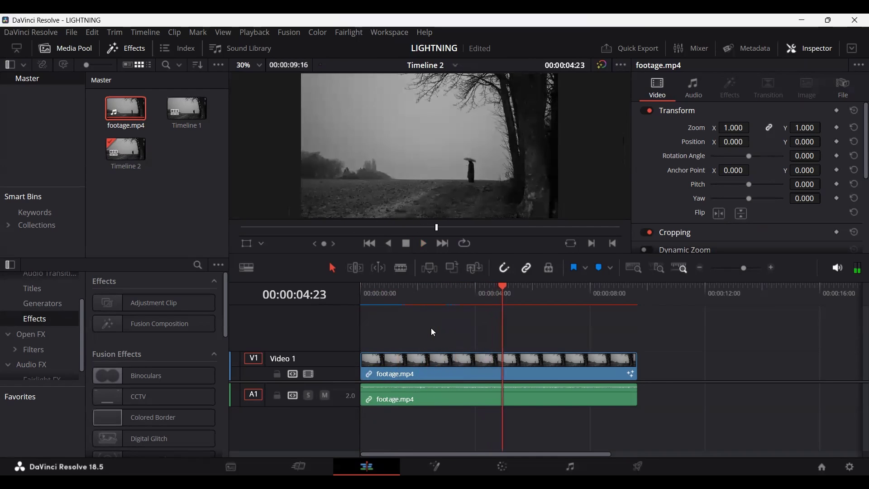
{"action": "key", "text": "space"}
Move the playhead back to an earlier point of the footage and play the timeline full screen
{"action": "left_click", "coordinate": [428, 296]}
{"action": "key", "text": "ctrl+f"}
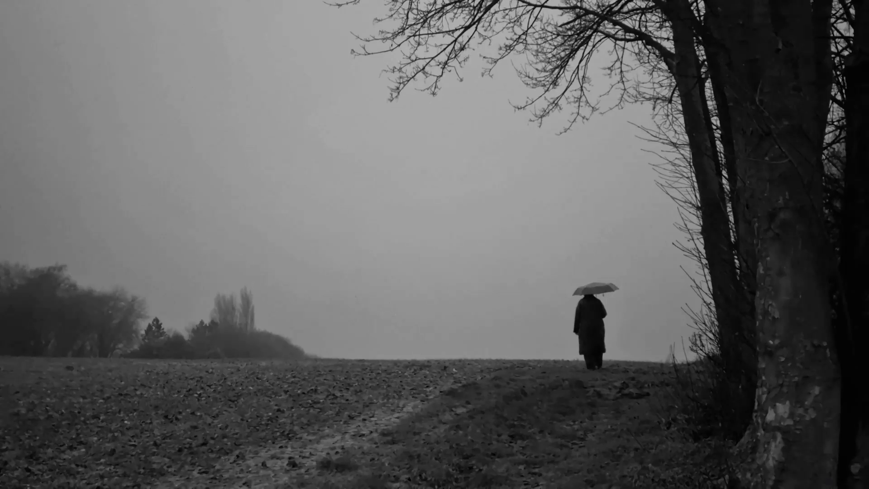
{"action": "key", "text": "space"}
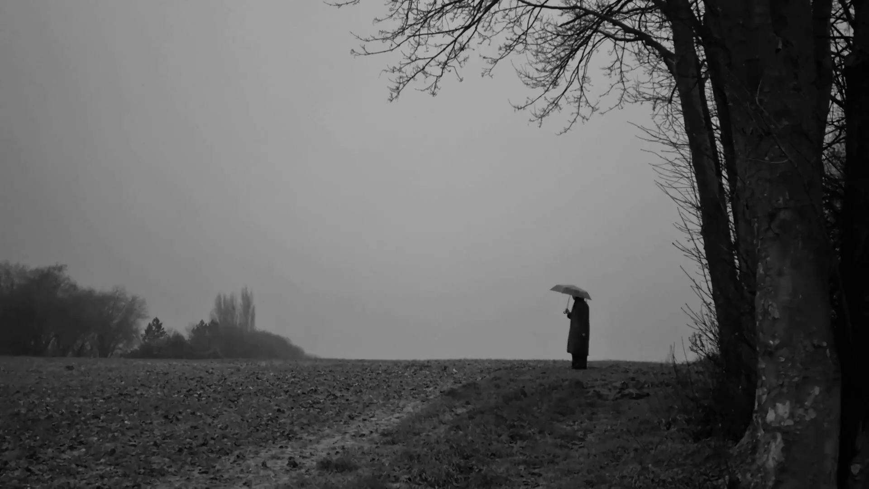